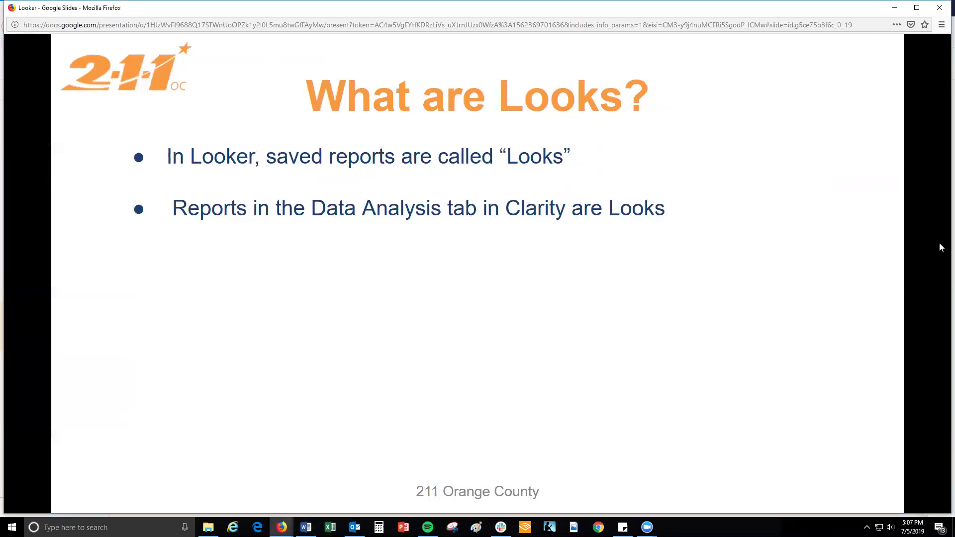
# Step: Reveal the Looker screenshot build, then advance to the 'Steps in Creating a Look' slide
pyautogui.press('Right')
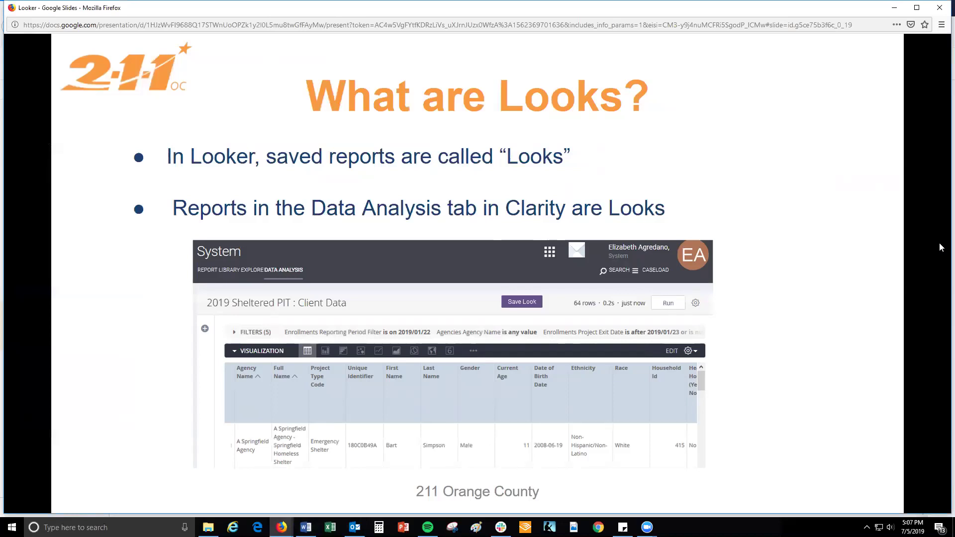
pyautogui.press('Right')
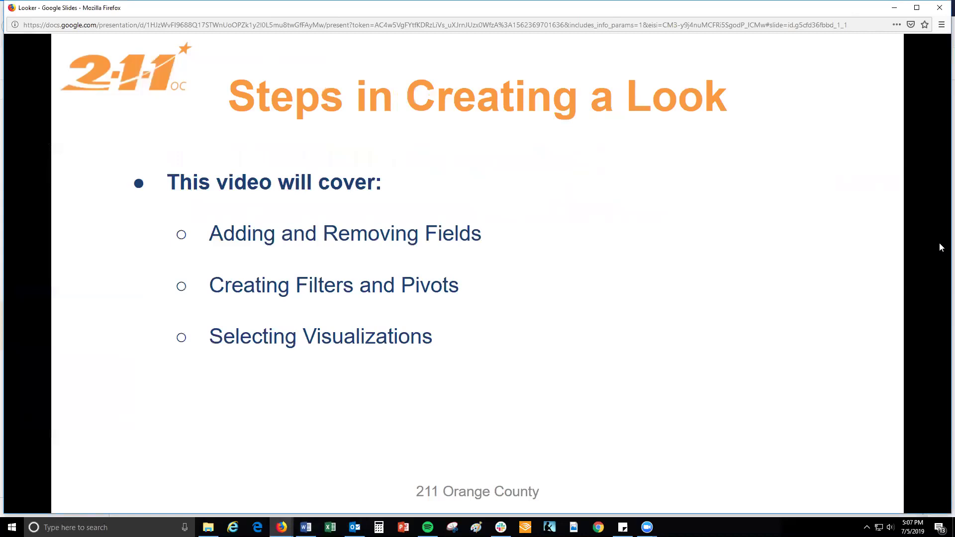
# Step: Reveal the disabilities example: Disabilities, Exit Destination and Count of Enrollments fields
pyautogui.press('Right')
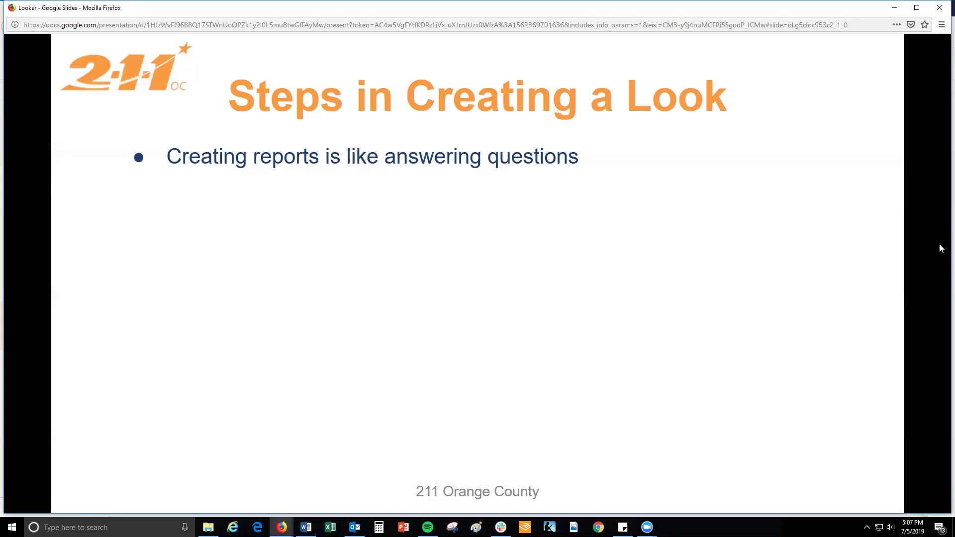
pyautogui.click(940, 248)
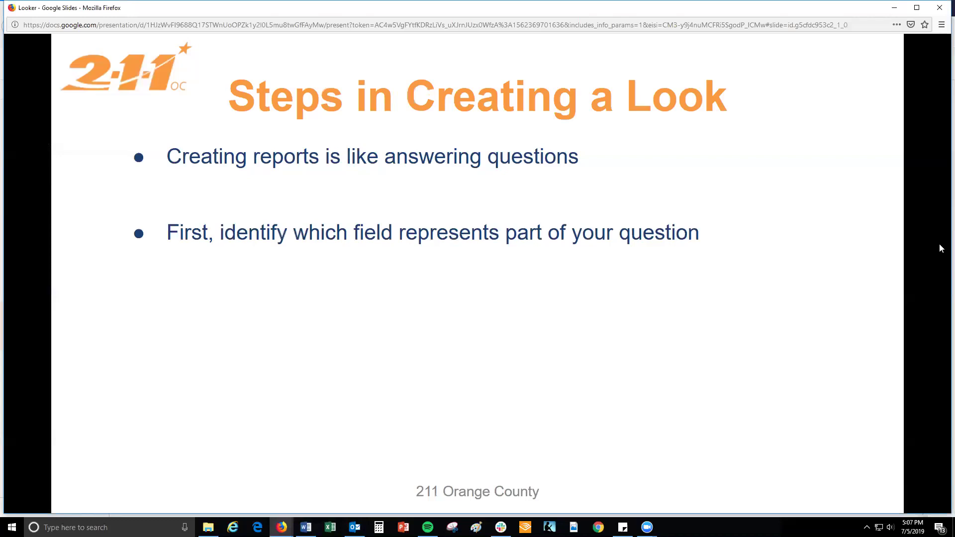
pyautogui.click(941, 249)
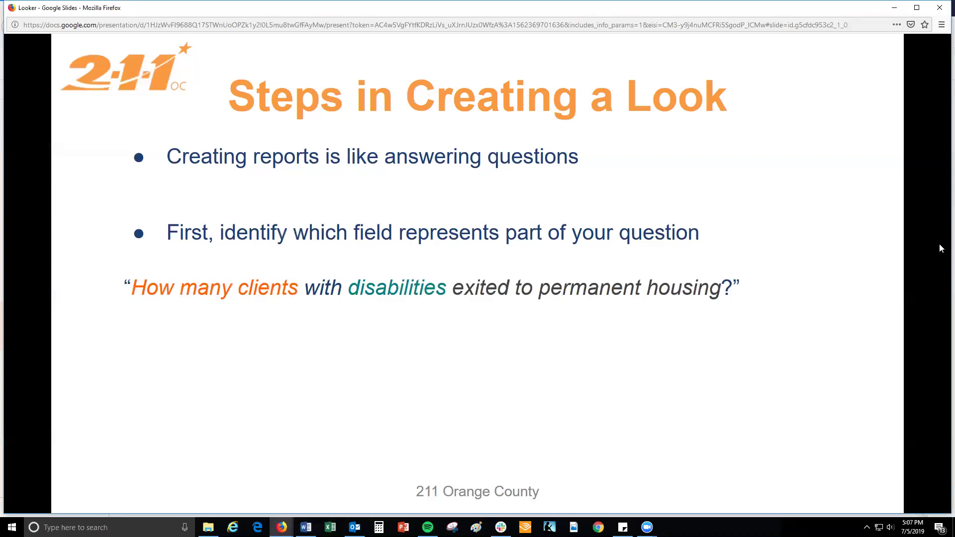
pyautogui.click(941, 248)
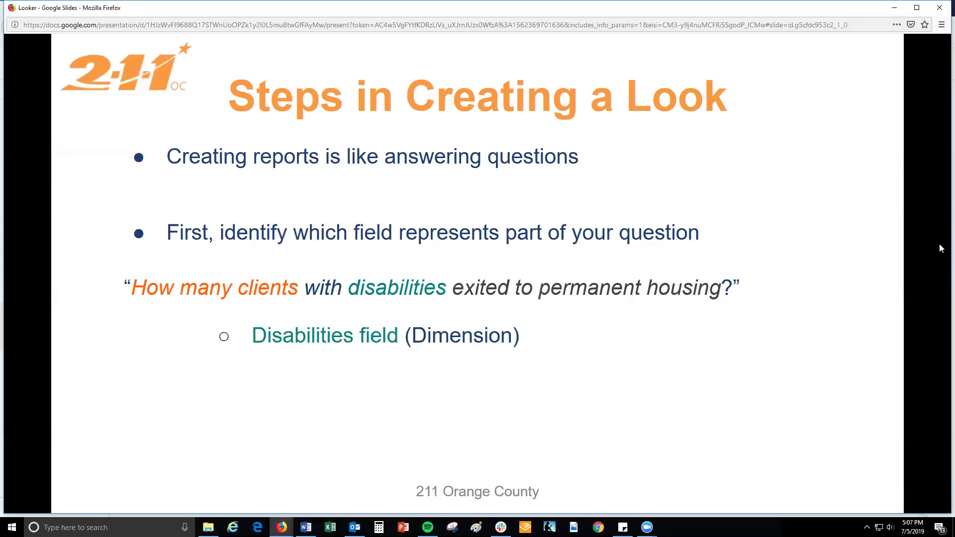
pyautogui.click(941, 248)
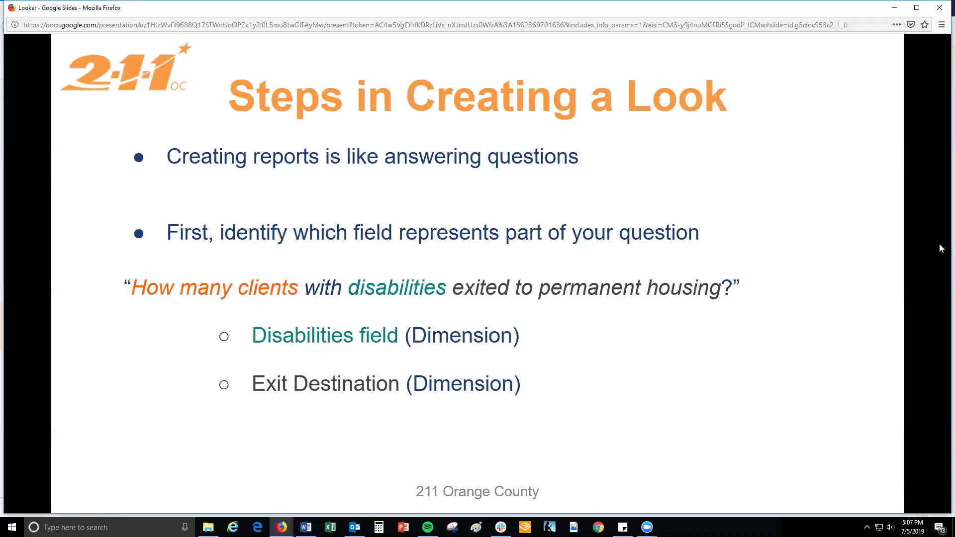
pyautogui.click(941, 248)
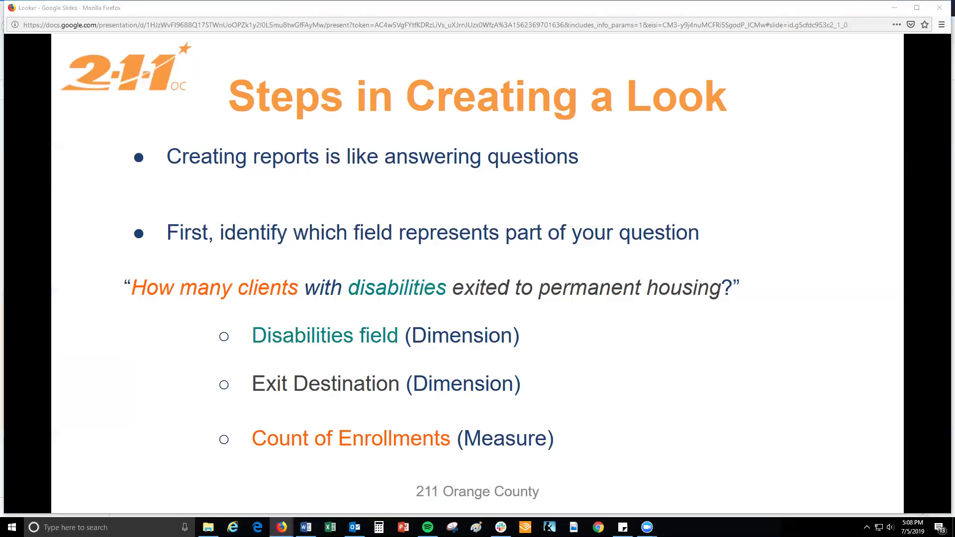
# Step: Switch to the Clarity Explore browser window and maximize it
pyautogui.hotkey('alt', 'Tab')
pyautogui.click(702, 25)
pyautogui.hotkey('alt', 'Tab')
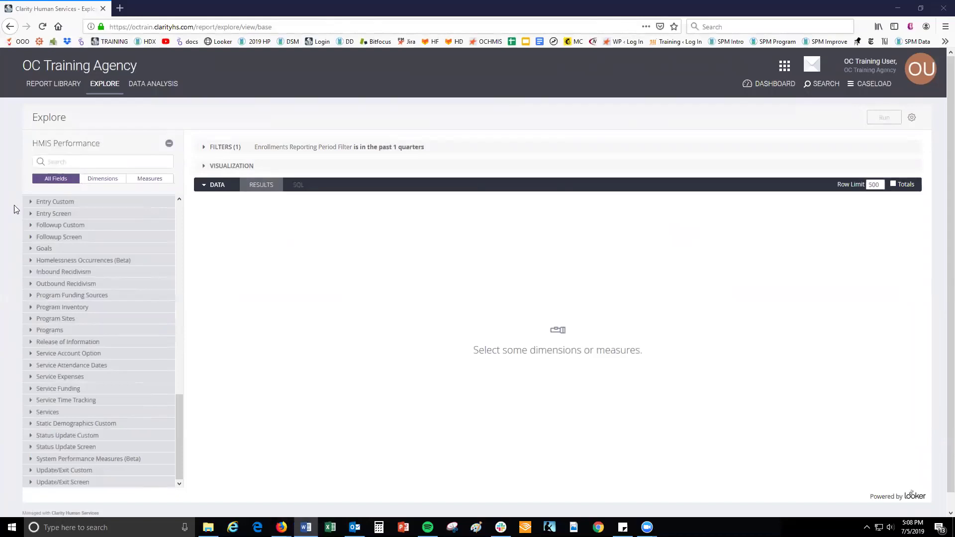
# Step: Expand Entry Screen > Disability Information in the HMIS Performance field list
pyautogui.click(70, 215)
pyautogui.scroll(-3, 72, 283)
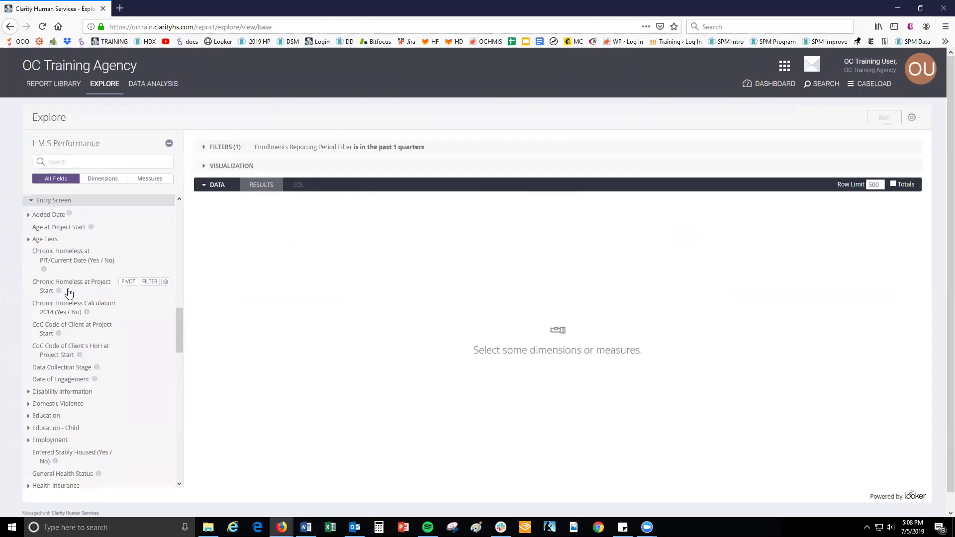
pyautogui.click(29, 358)
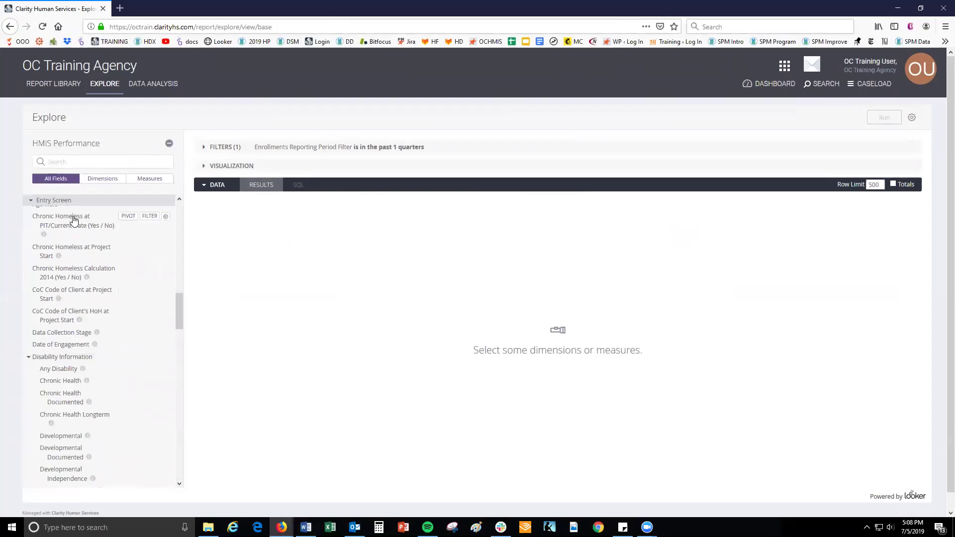
# Step: Search fields for 'any disability' and collapse the Custom, Entry and Followup result groups
pyautogui.click(68, 163)
pyautogui.write('an')
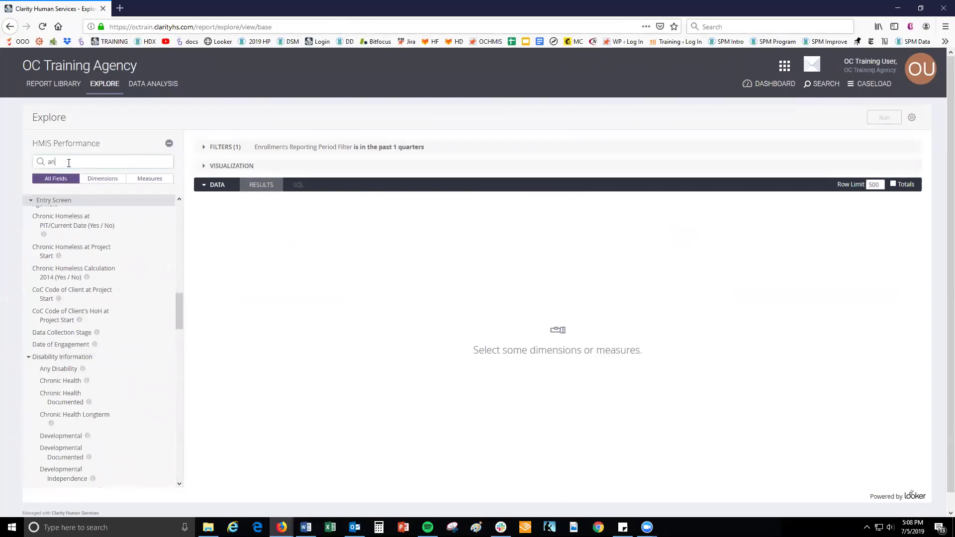
pyautogui.write('y disability')
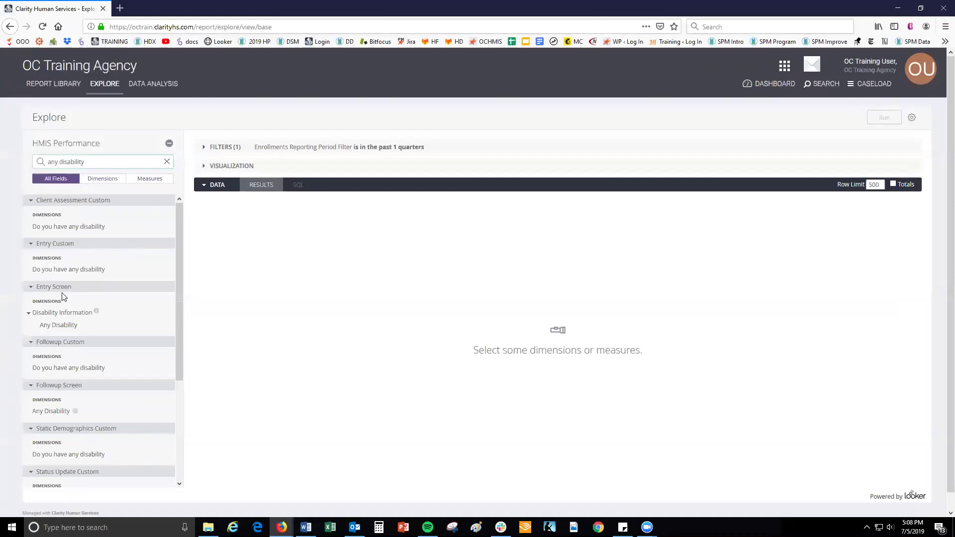
pyautogui.click(65, 200)
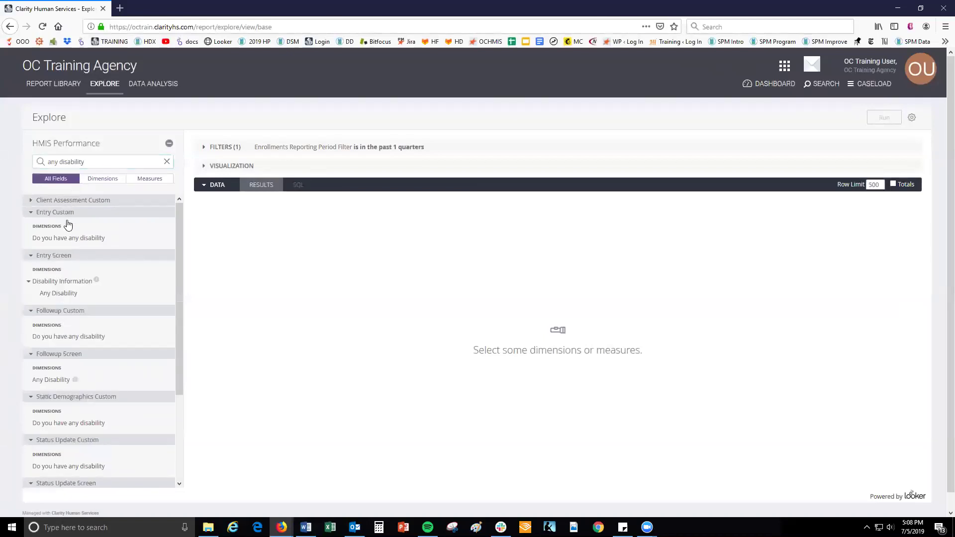
pyautogui.click(65, 212)
pyautogui.click(65, 225)
pyautogui.click(63, 235)
pyautogui.click(58, 248)
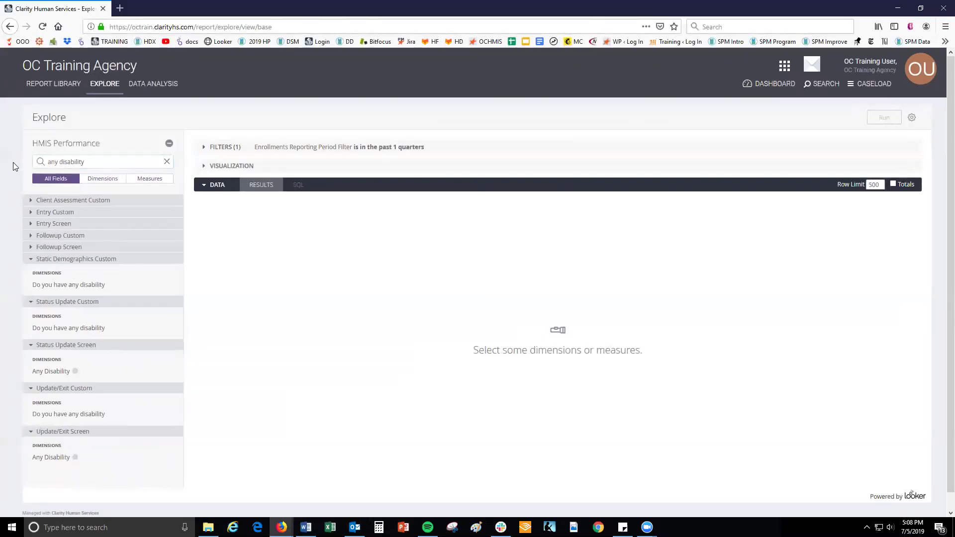
# Step: Search fields for 'non-cash benefits' and collapse the Client Assessments, Status Update and Update/Exit groups
pyautogui.tripleClick(70, 159)
pyautogui.write('non-cash benefits')
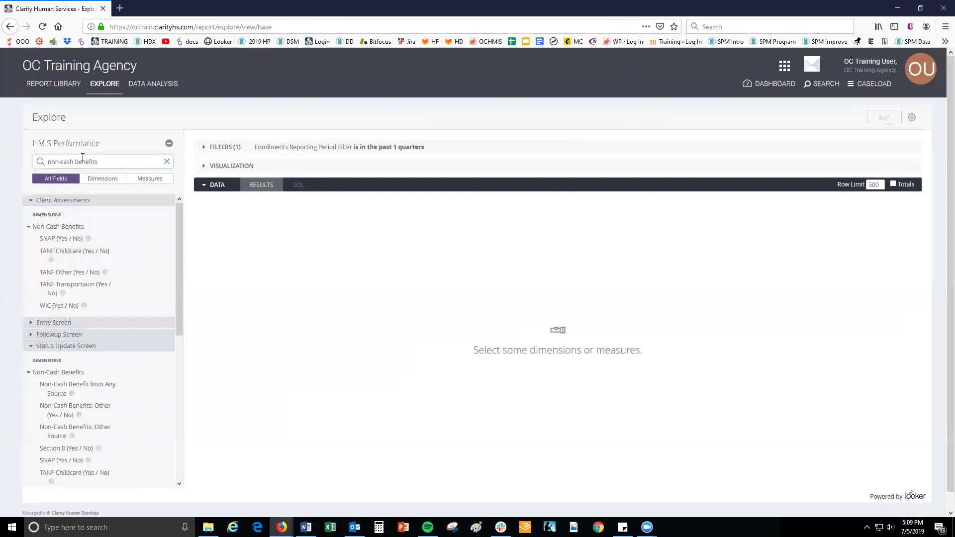
pyautogui.click(79, 205)
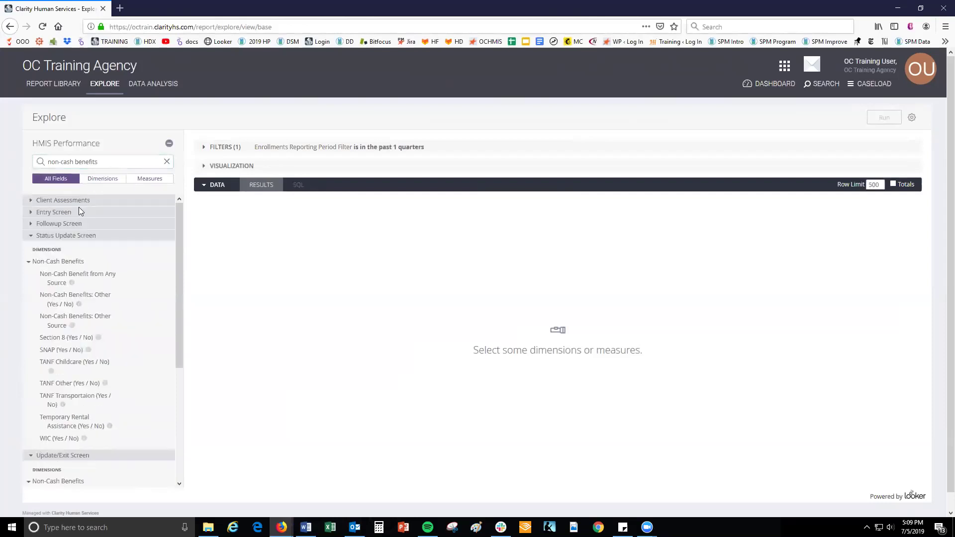
pyautogui.click(86, 237)
pyautogui.click(83, 248)
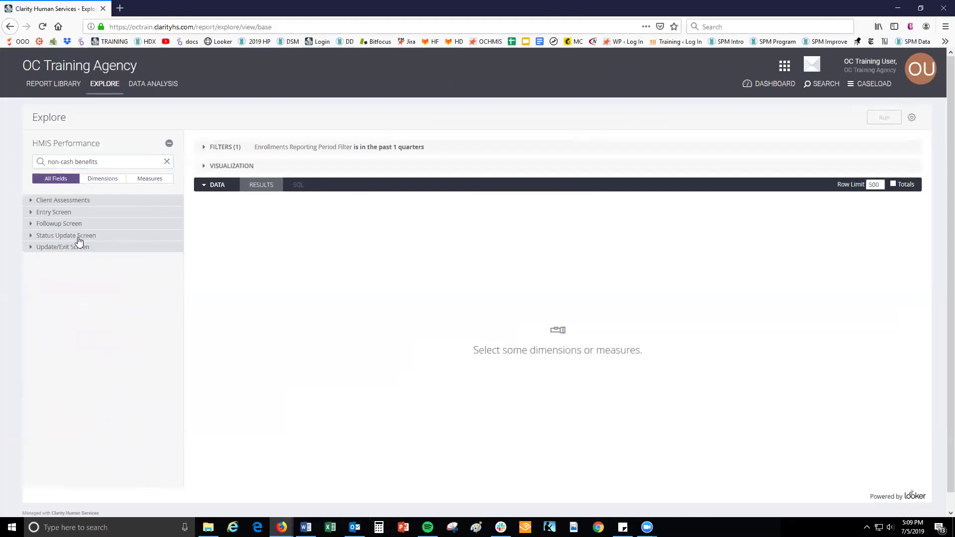
# Step: Add Update/Exit Screen's Non-Cash Benefit from Any Source to the data
pyautogui.click(67, 214)
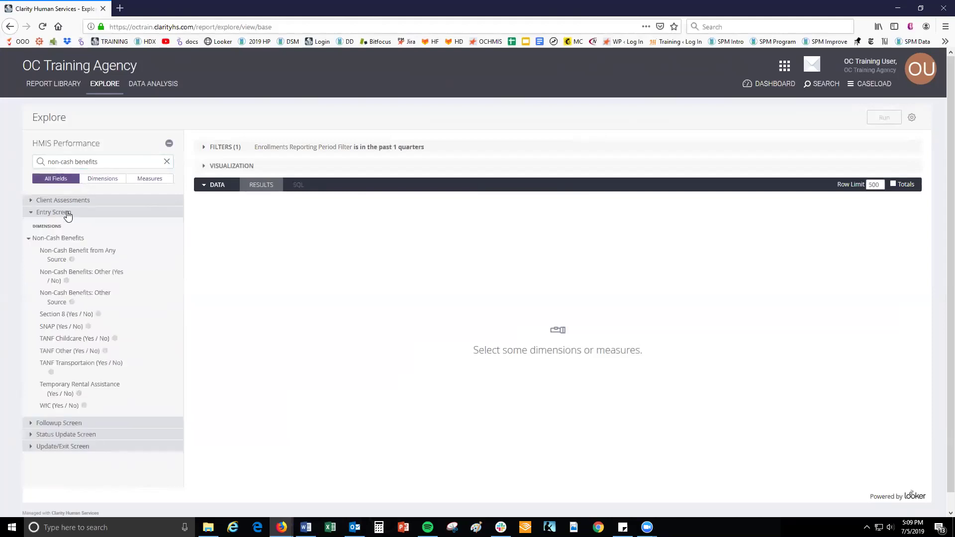
pyautogui.moveTo(80, 256)
pyautogui.click(67, 214)
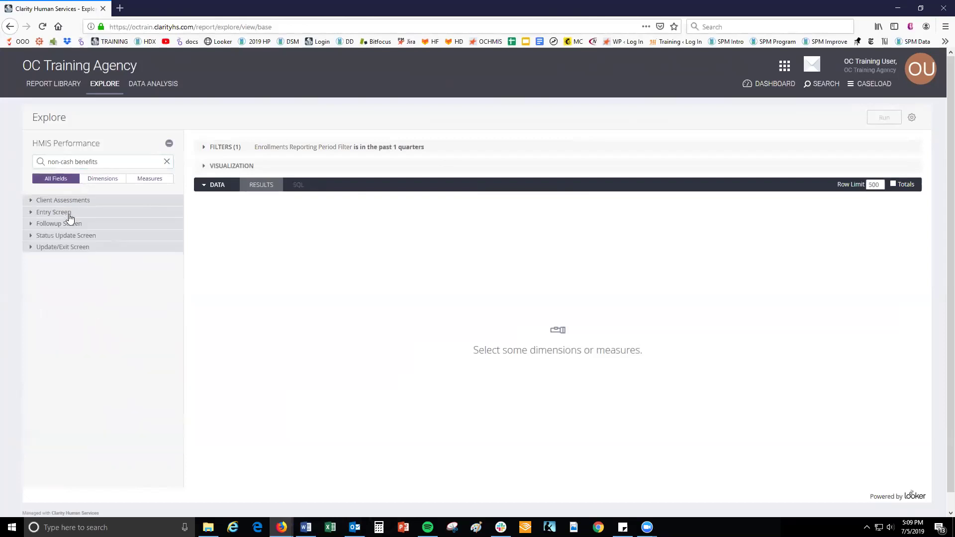
pyautogui.click(73, 248)
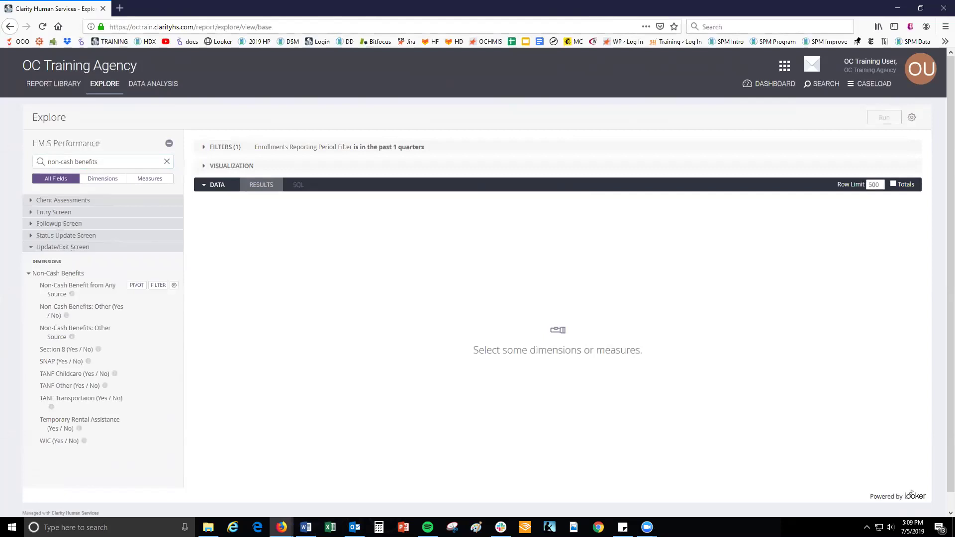
pyautogui.click(306, 528)
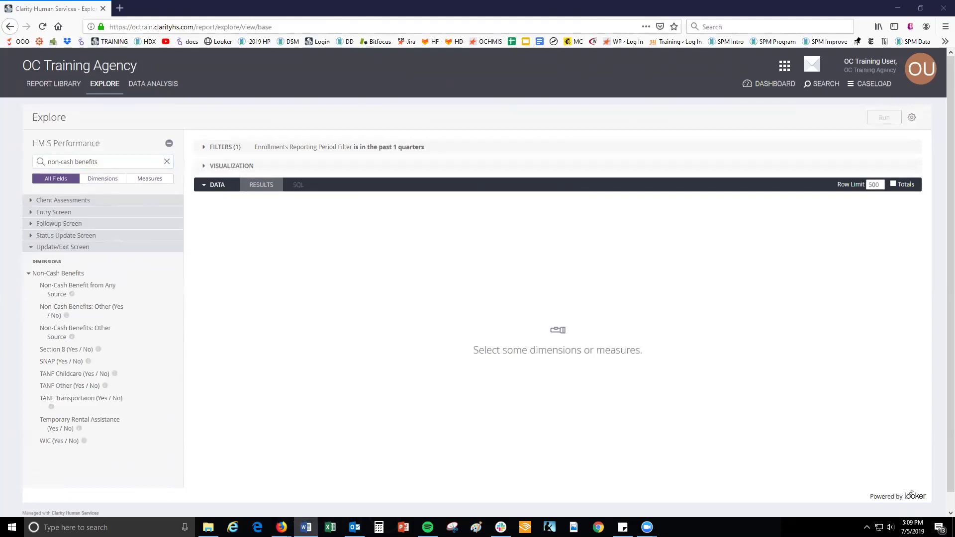
pyautogui.click(83, 289)
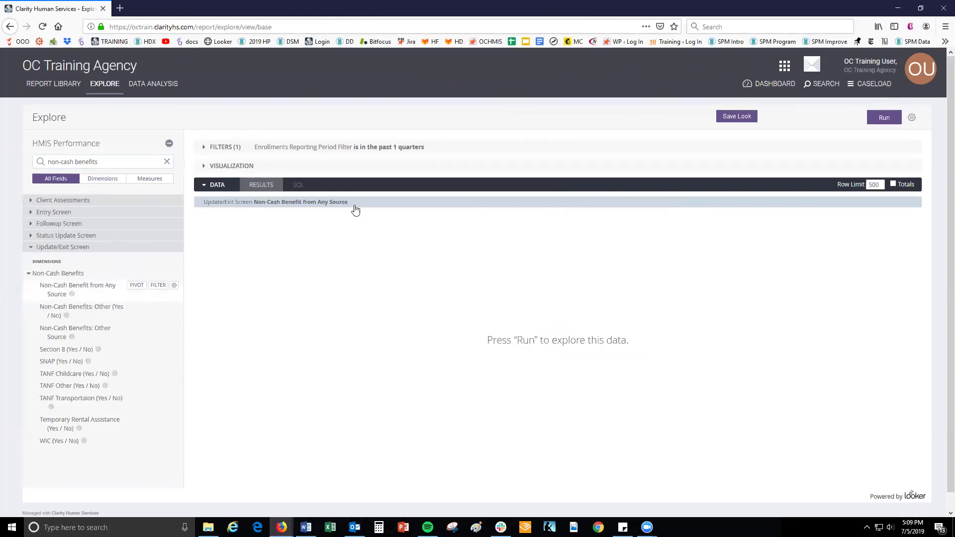
pyautogui.moveTo(356, 209)
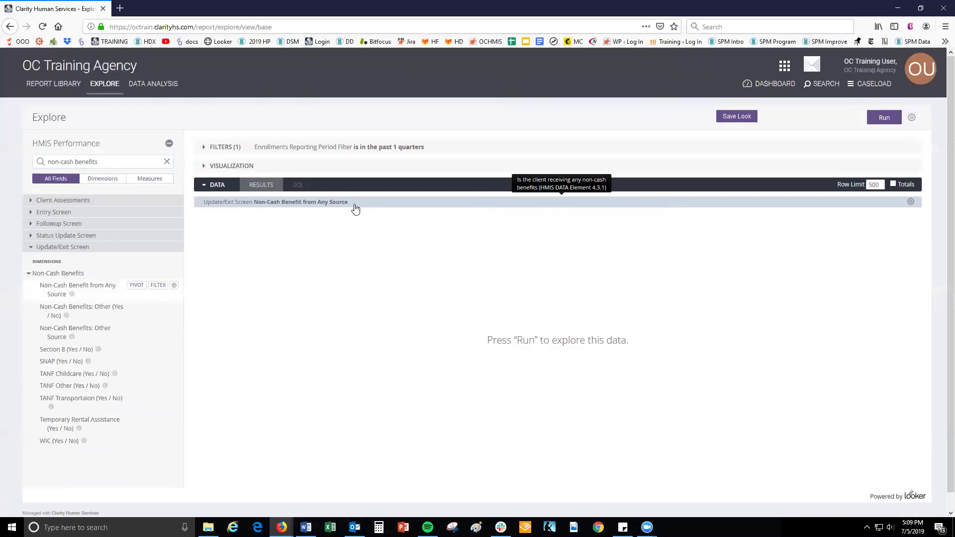
# Step: Remove Non-Cash Benefit from Any Source and add Clients Gender to the data
pyautogui.click(96, 292)
pyautogui.tripleClick(72, 161)
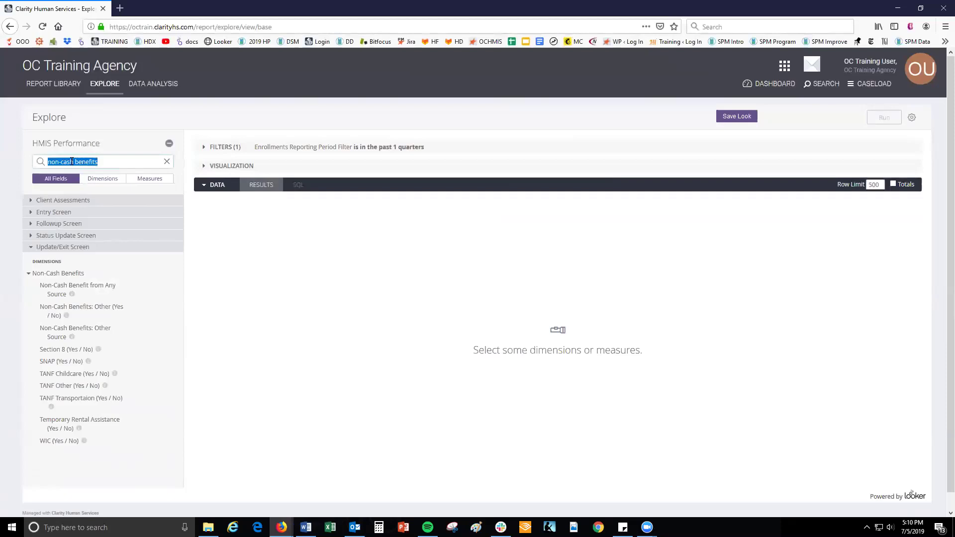
pyautogui.write('clients gender')
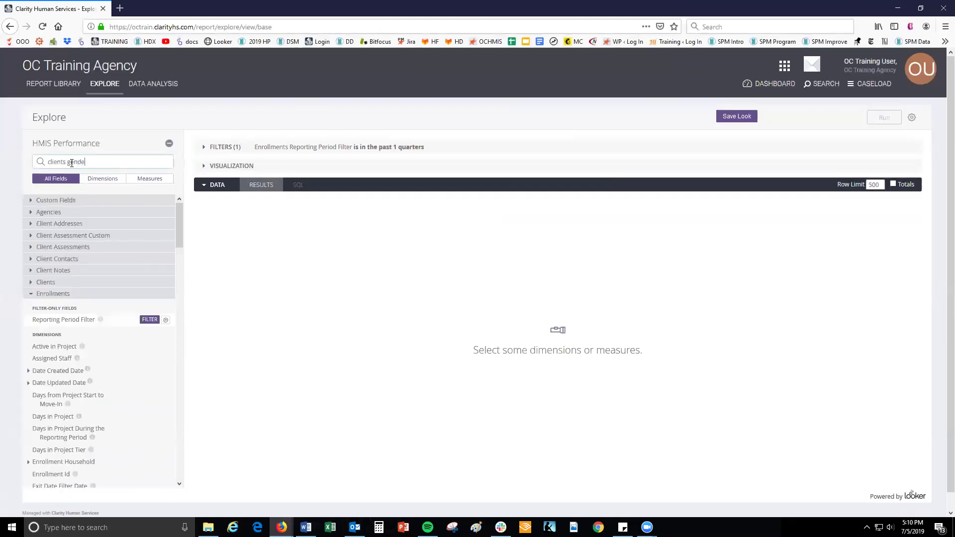
pyautogui.click(77, 226)
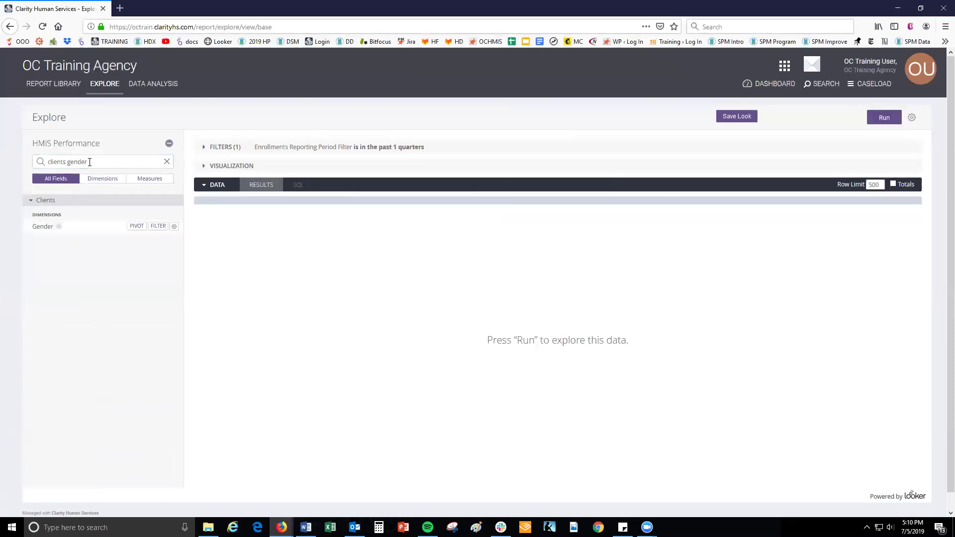
# Step: Add the Clients Age Tier dimension and the Number of Clients measure
pyautogui.tripleClick(90, 162)
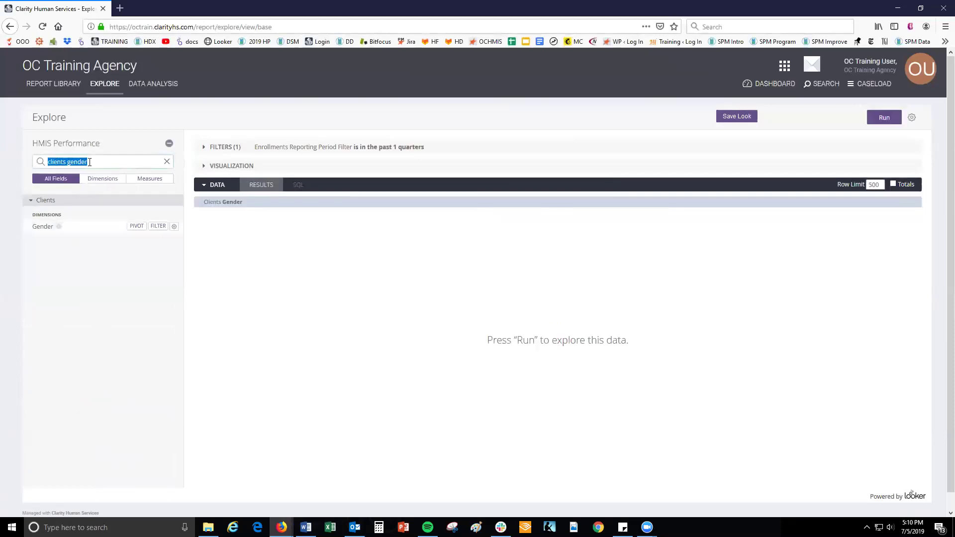
pyautogui.press('BackSpace')
pyautogui.write('clients a')
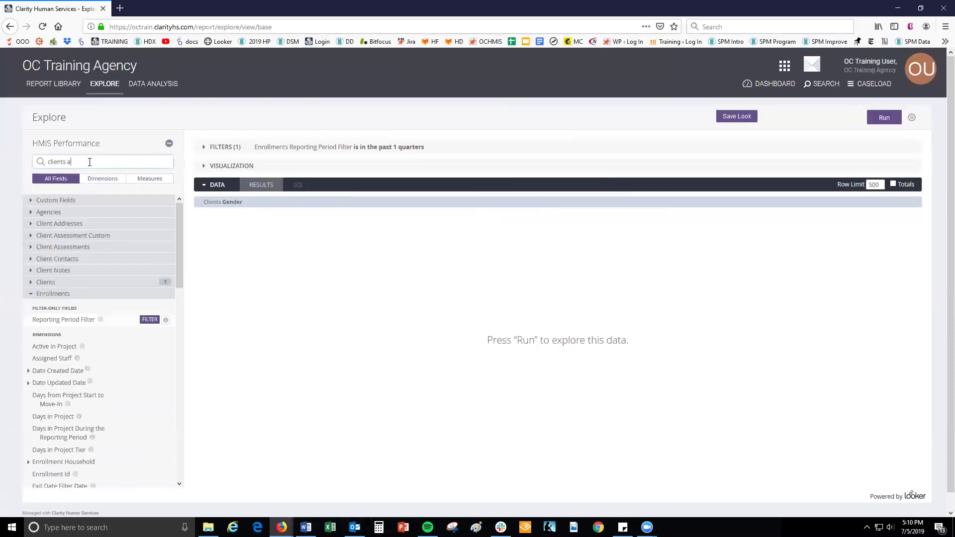
pyautogui.write('ge tier')
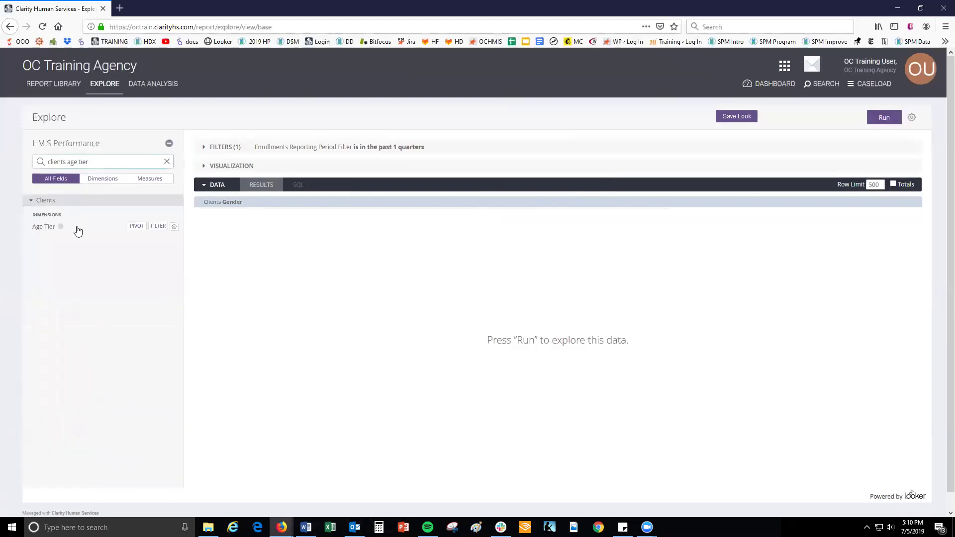
pyautogui.click(75, 228)
pyautogui.tripleClick(87, 167)
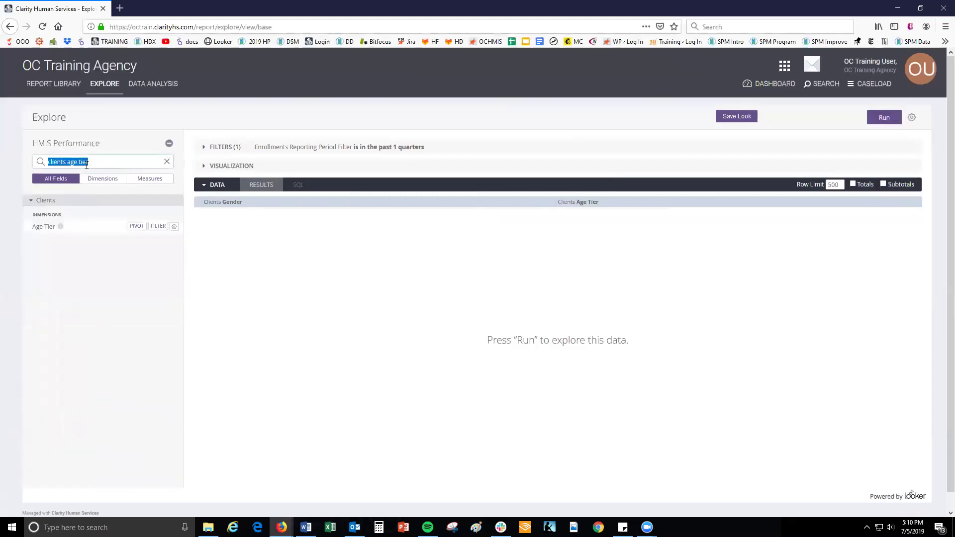
pyautogui.write('c')
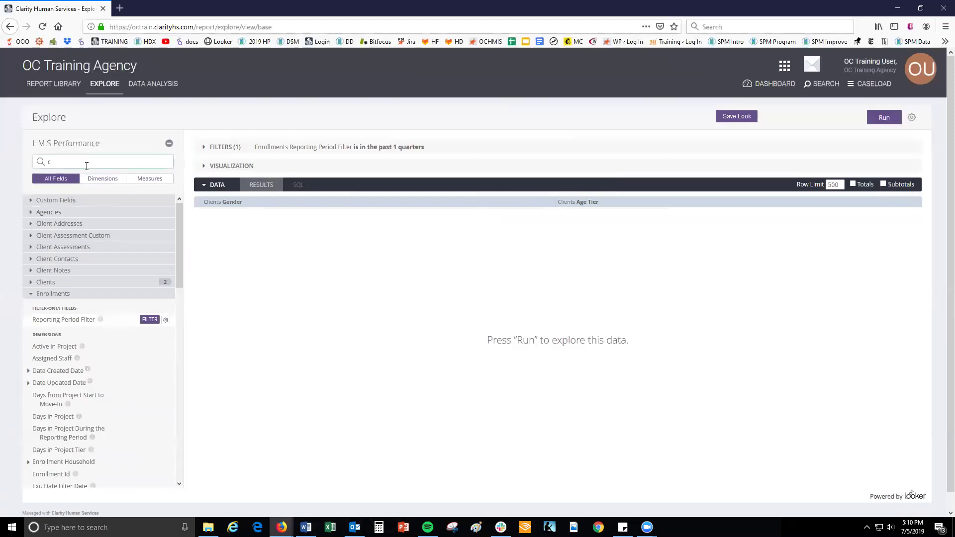
pyautogui.write('lients number of')
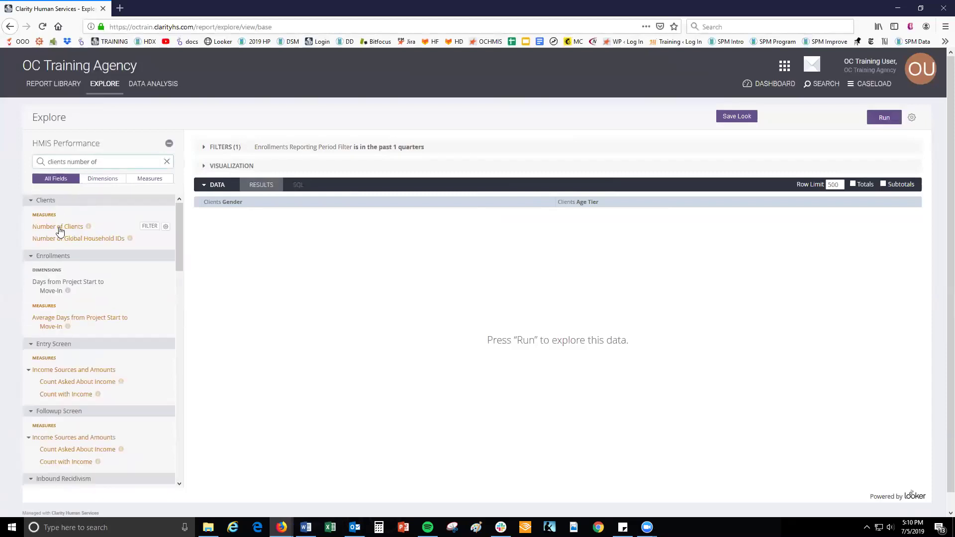
pyautogui.click(58, 227)
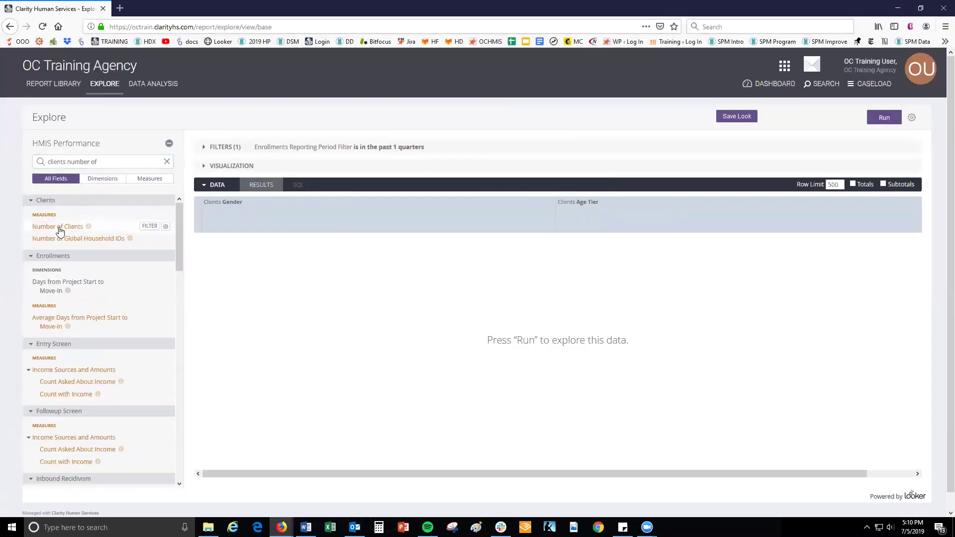
# Step: Run the query and sort by Clients Gender descending so Male rows come first
pyautogui.click(880, 117)
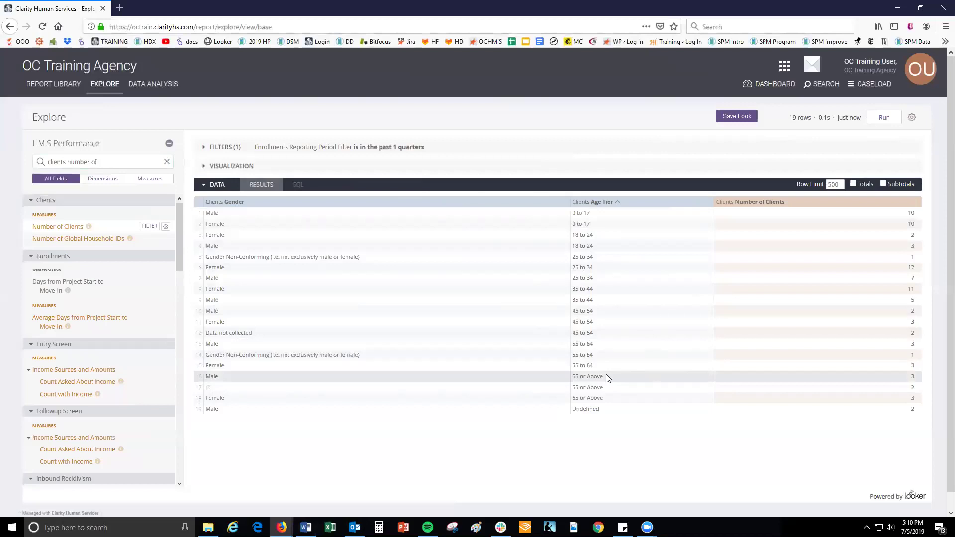
pyautogui.click(310, 204)
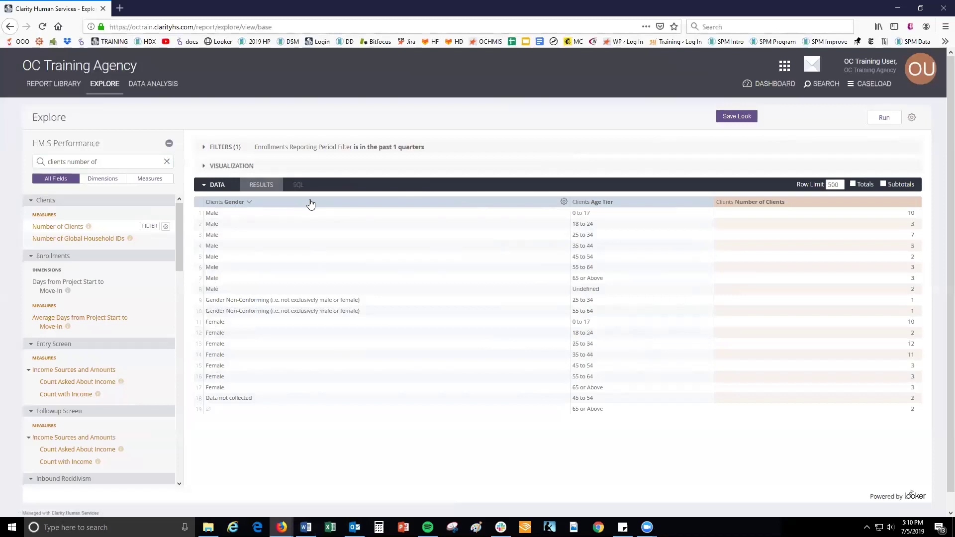
pyautogui.click(310, 204)
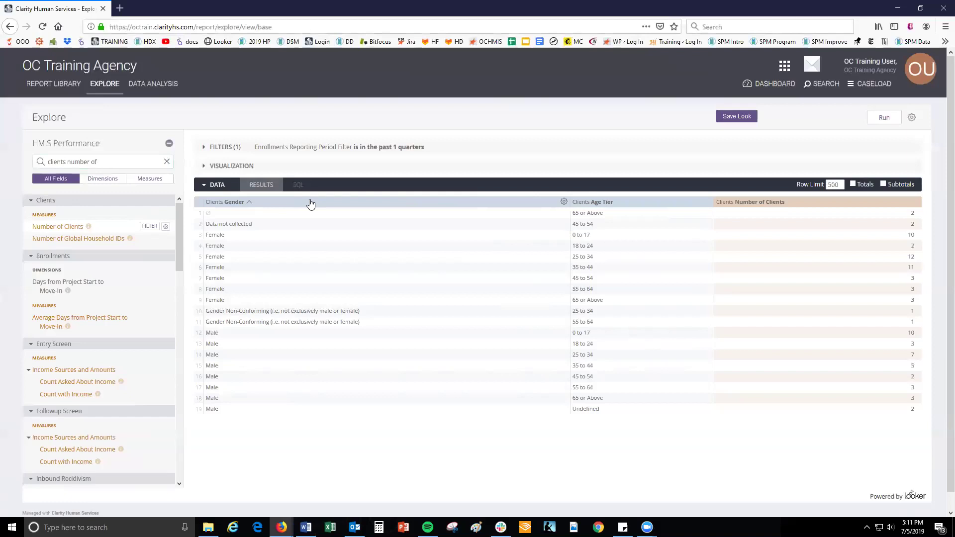
pyautogui.click(311, 204)
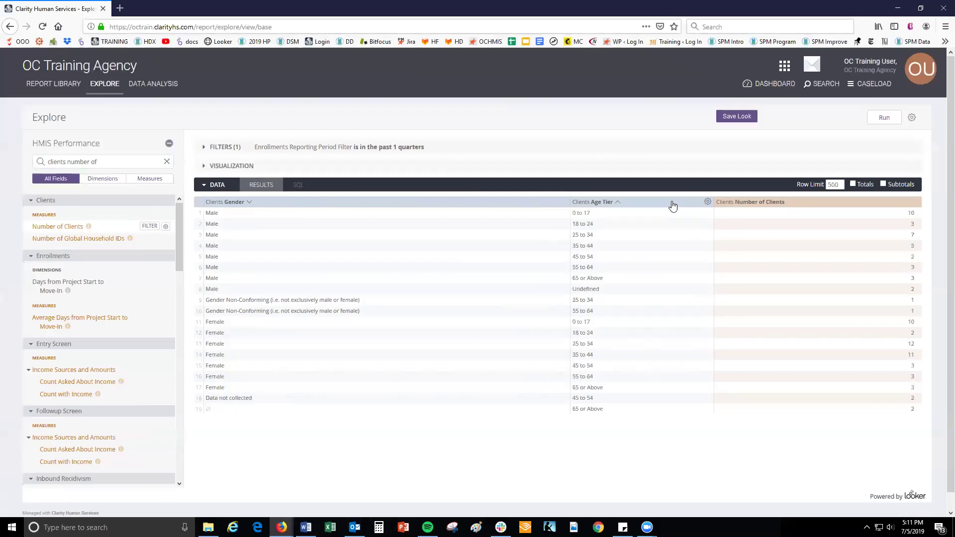
pyautogui.click(306, 528)
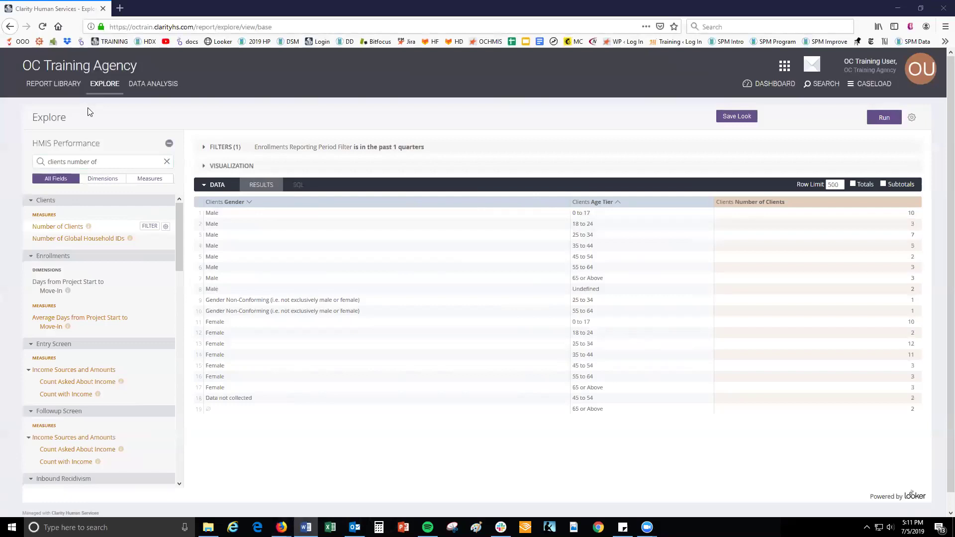
# Step: Search fields for 'clients gender' and toggle the Gender column off and back on
pyautogui.click(101, 162)
pyautogui.tripleClick(103, 165)
pyautogui.press('BackSpace')
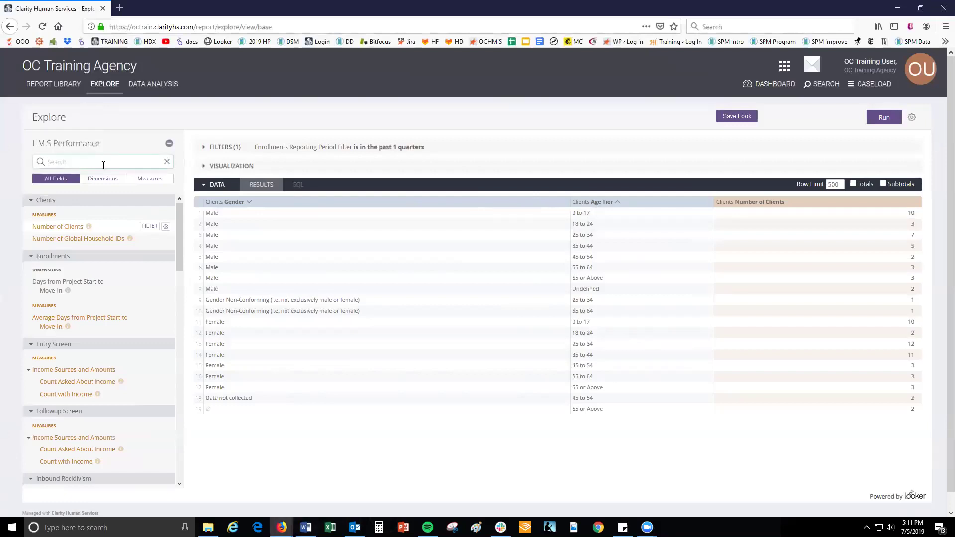
pyautogui.write('clients gener')
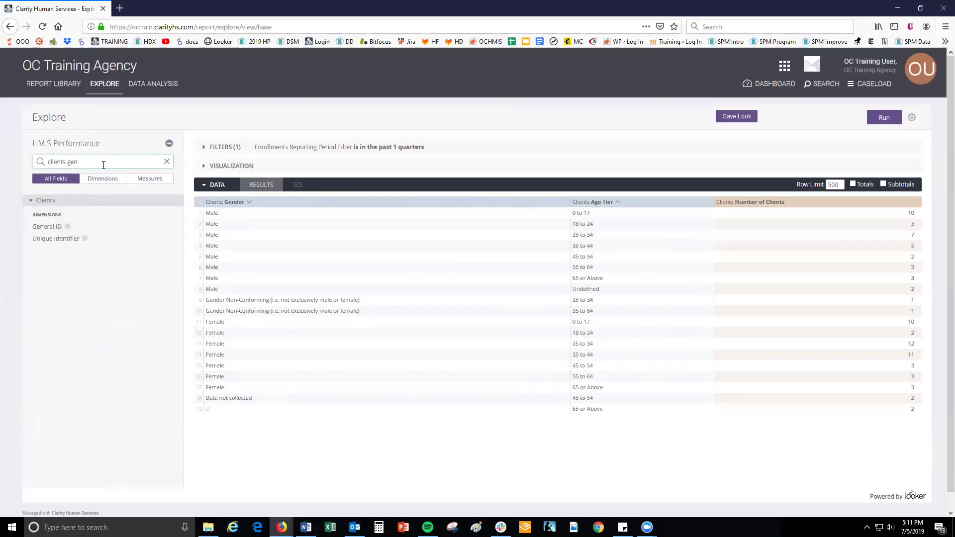
pyautogui.press('BackSpace')
pyautogui.press('BackSpace')
pyautogui.write('der')
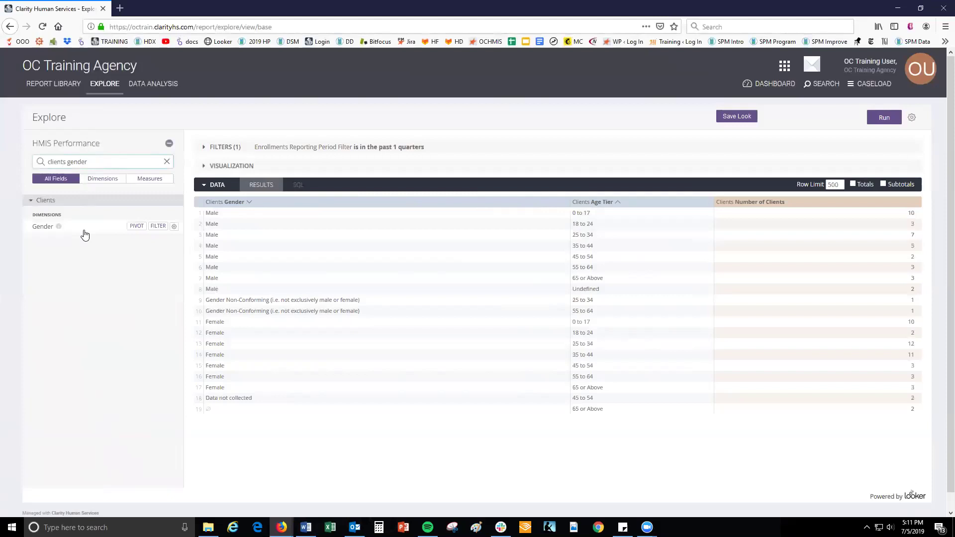
pyautogui.click(84, 233)
pyautogui.click(84, 233)
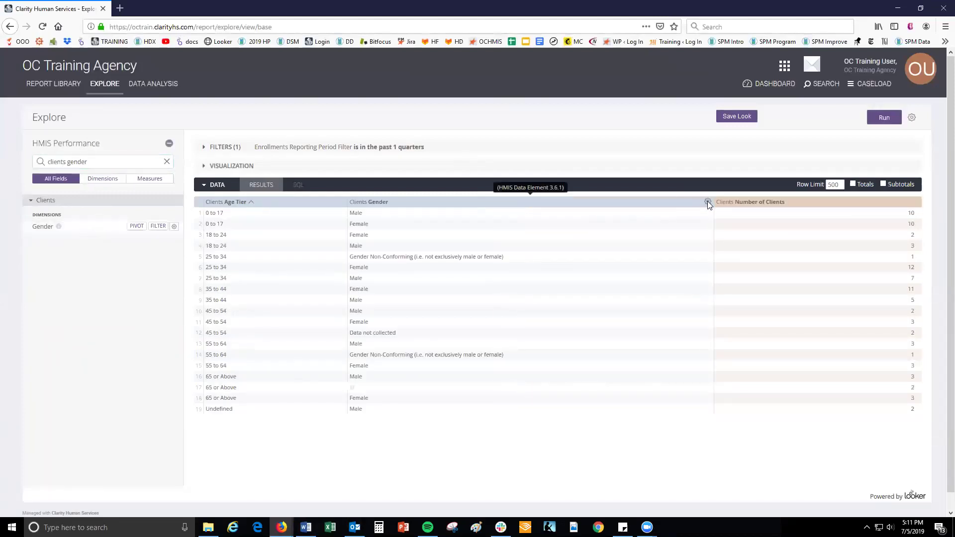
# Step: Remove Gender via its gear menu, re-add it ahead of Age Tier, and sort Male first
pyautogui.click(708, 202)
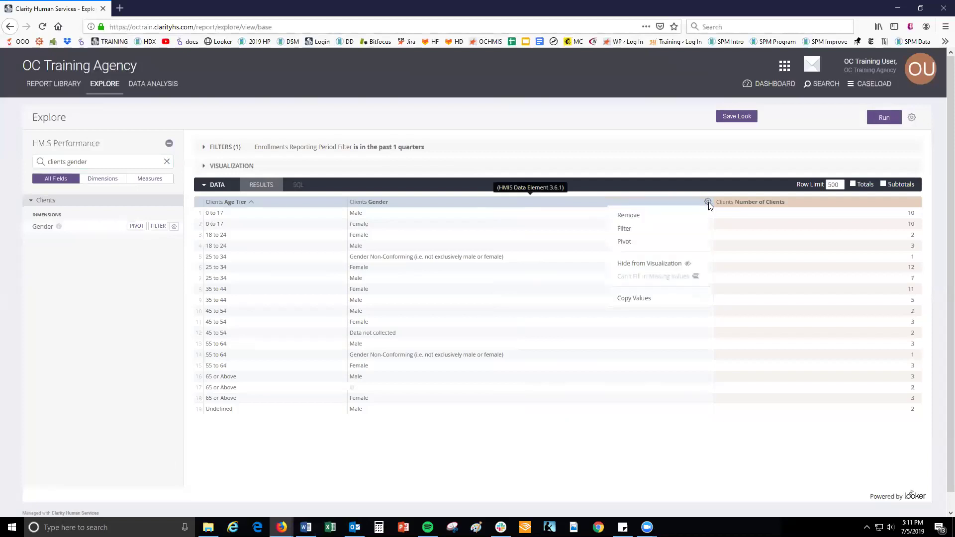
pyautogui.click(659, 217)
pyautogui.click(101, 229)
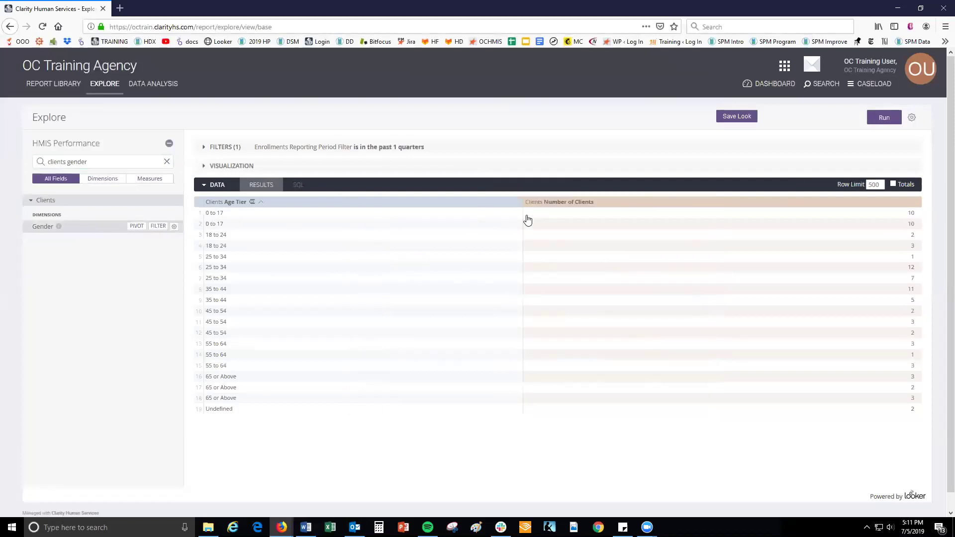
pyautogui.moveTo(502, 204); pyautogui.dragTo(337, 204)
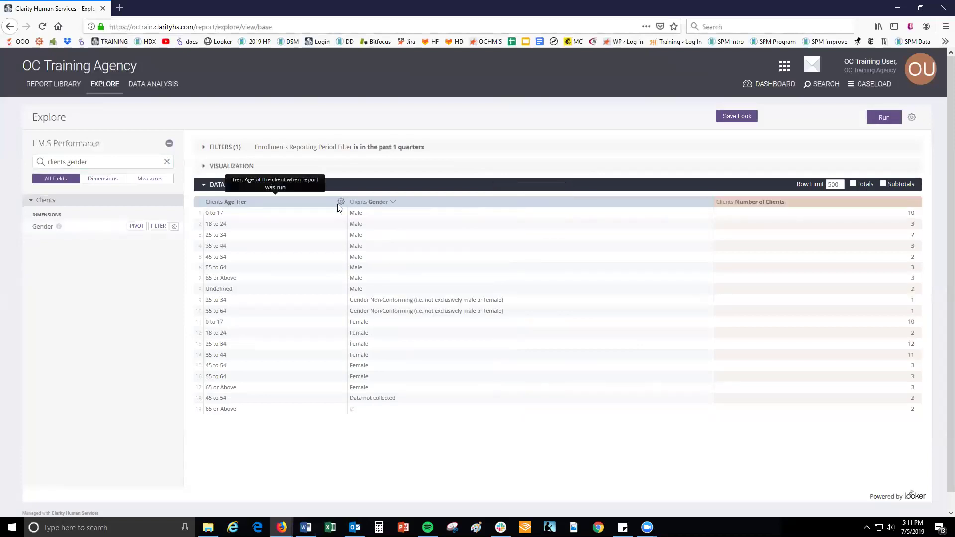
pyautogui.click(377, 205)
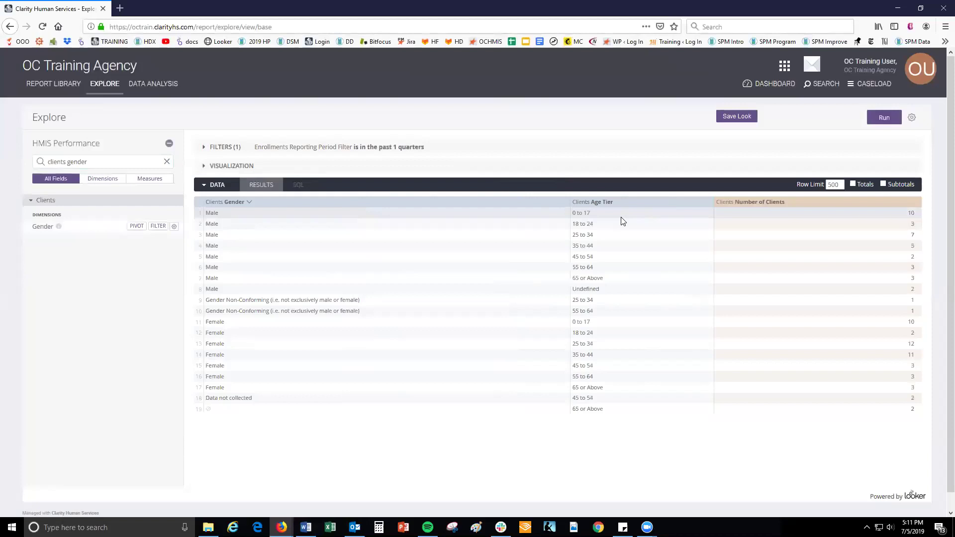
pyautogui.hotkey('alt', 'Tab')
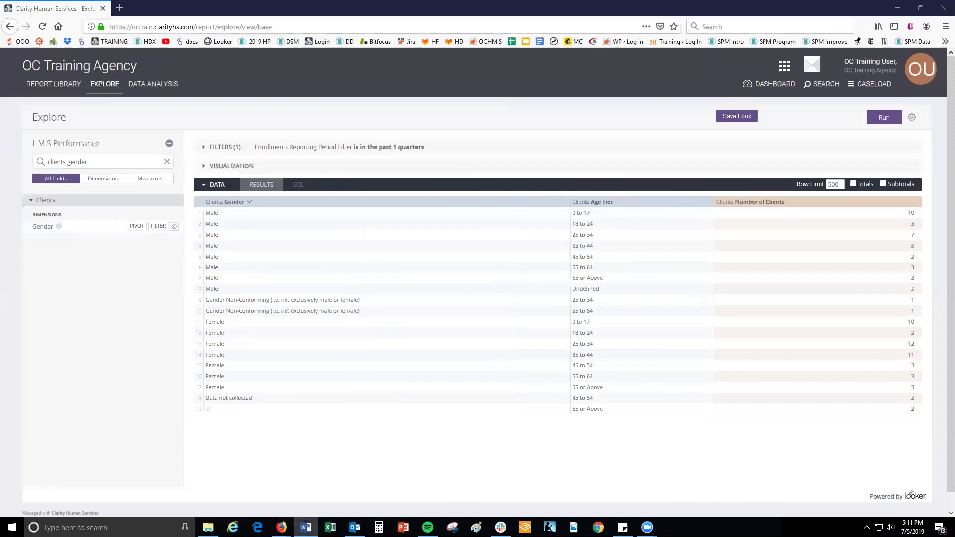
# Step: Expand the filters and set the Reporting Period Filter condition to 'is in range'
pyautogui.click(237, 149)
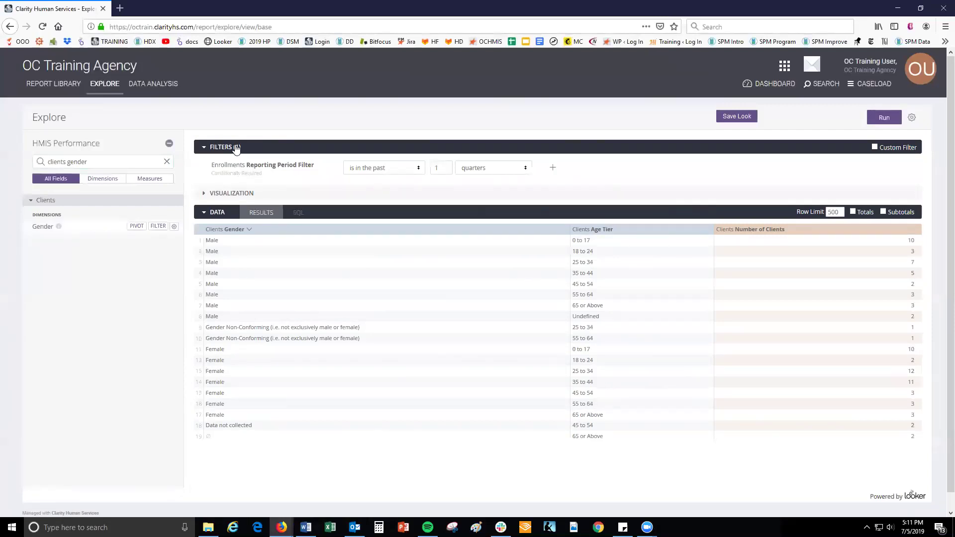
pyautogui.moveTo(315, 168); pyautogui.dragTo(212, 167)
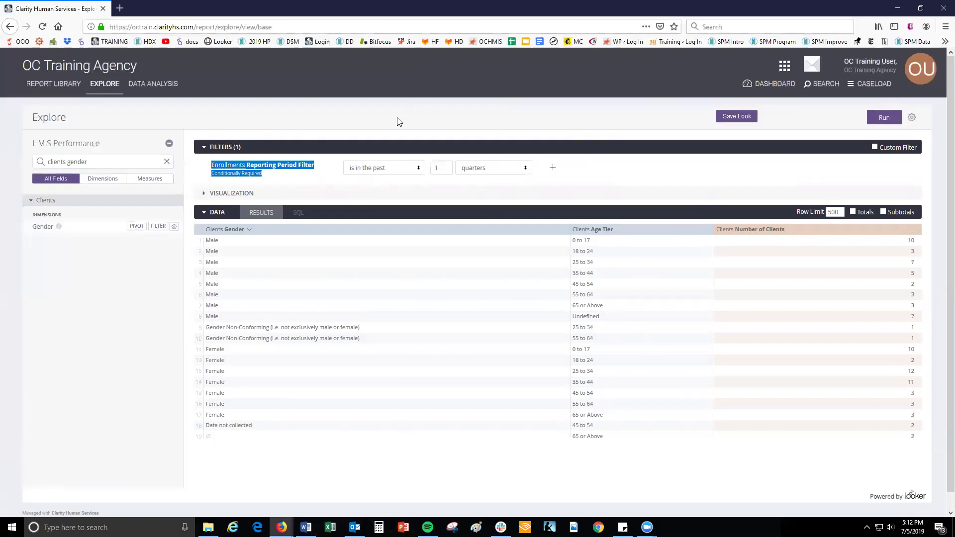
pyautogui.click(306, 527)
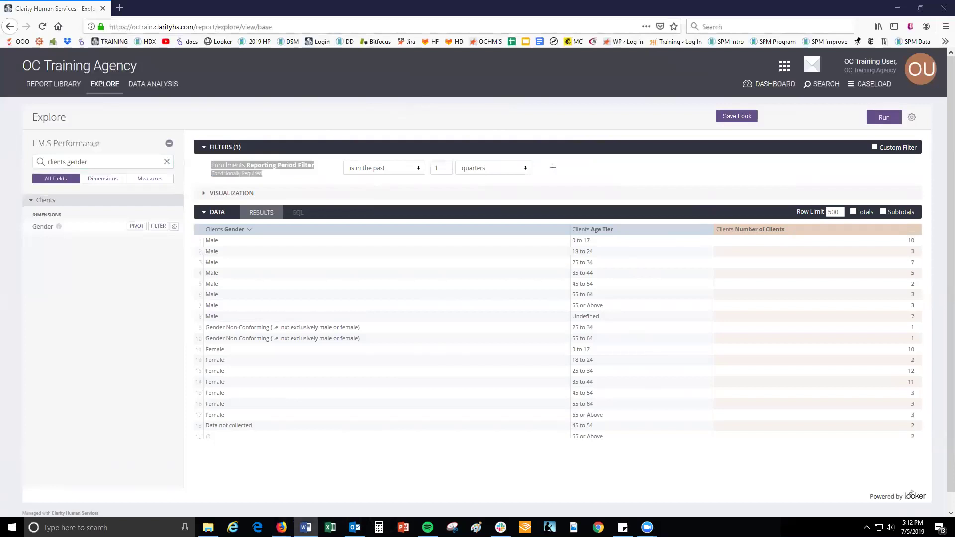
pyautogui.click(371, 169)
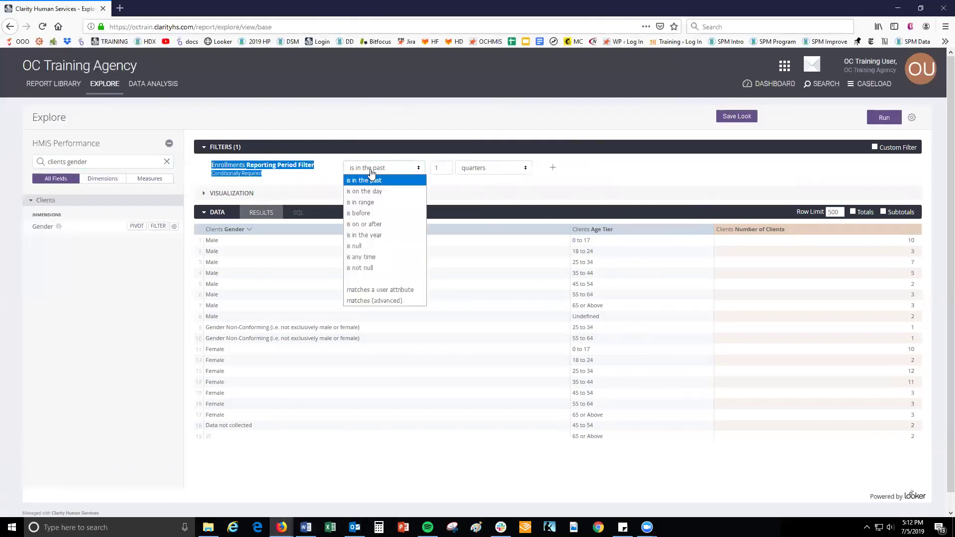
pyautogui.click(383, 208)
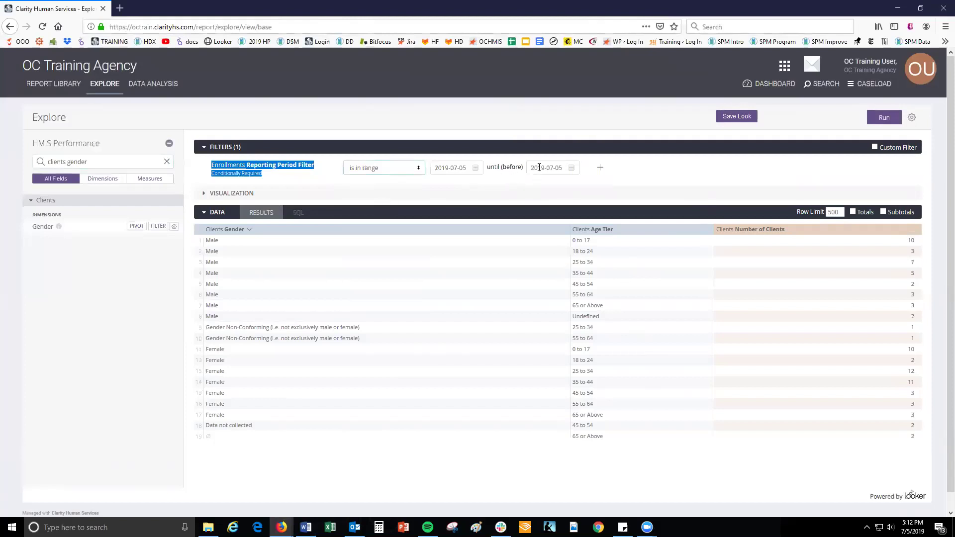
# Step: Edit the reporting period range to 2018-07-01 until 2019-07-01
pyautogui.click(484, 166)
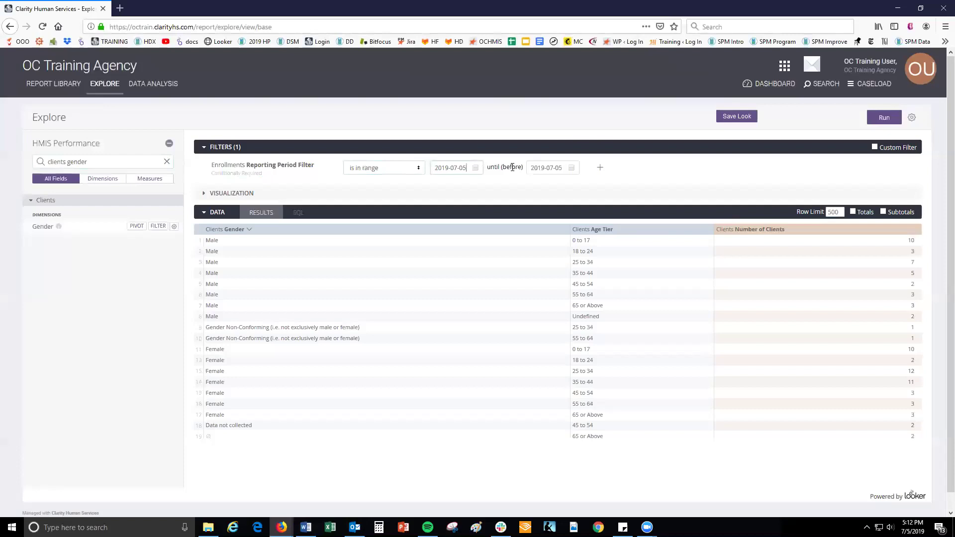
pyautogui.moveTo(524, 167); pyautogui.dragTo(488, 170)
pyautogui.click(464, 166)
pyautogui.moveTo(464, 165); pyautogui.dragTo(446, 167)
pyautogui.write('18')
pyautogui.moveTo(564, 167); pyautogui.dragTo(559, 168)
pyautogui.write('1')
pyautogui.moveTo(501, 167); pyautogui.dragTo(526, 171)
# Step: Add a Clients Gender filter from the Gender column's gear menu
pyautogui.click(158, 226)
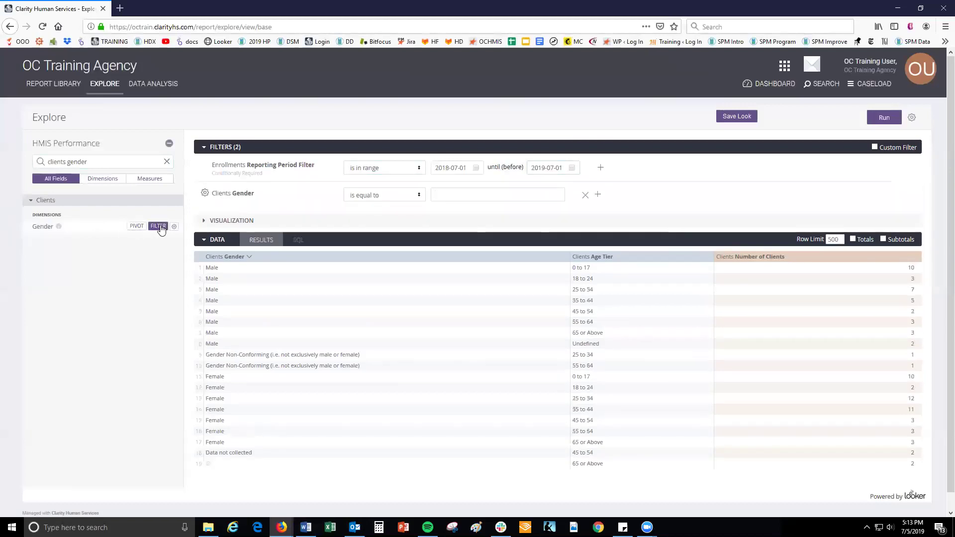
pyautogui.click(158, 226)
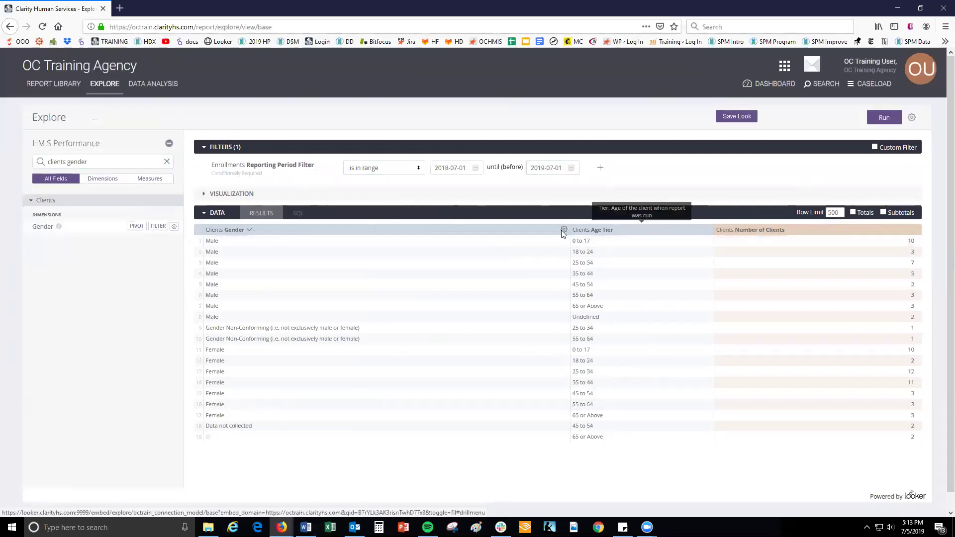
pyautogui.click(564, 230)
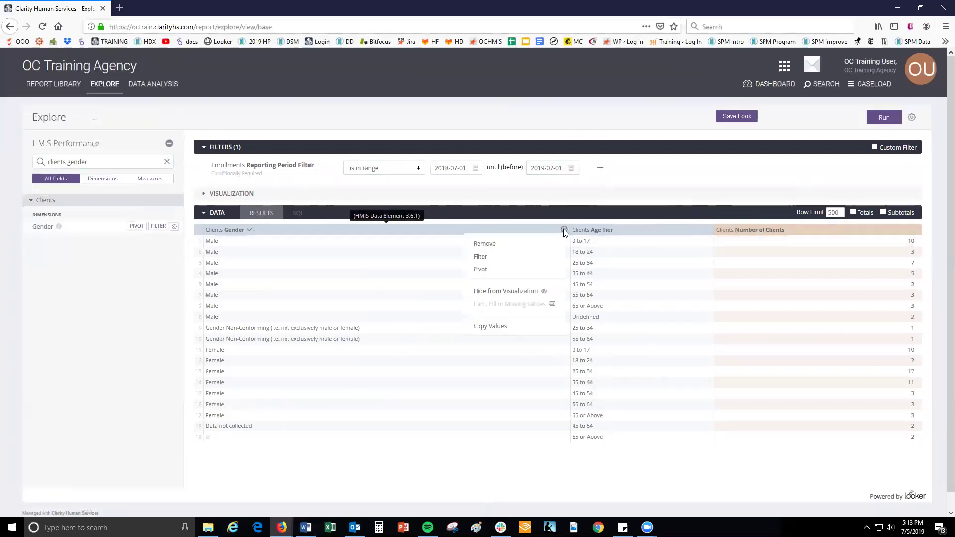
pyautogui.click(537, 257)
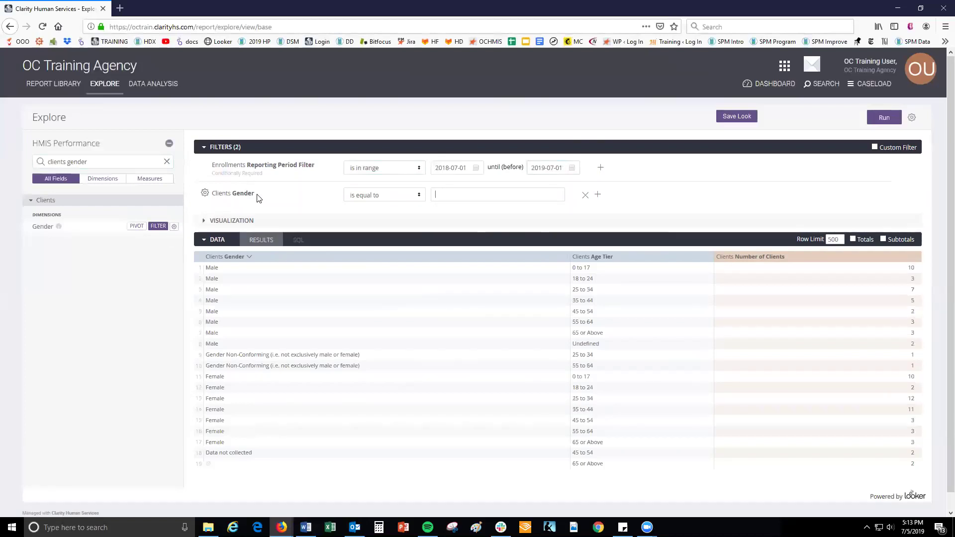
pyautogui.moveTo(258, 198); pyautogui.dragTo(213, 199)
pyautogui.hotkey('alt', 'Tab')
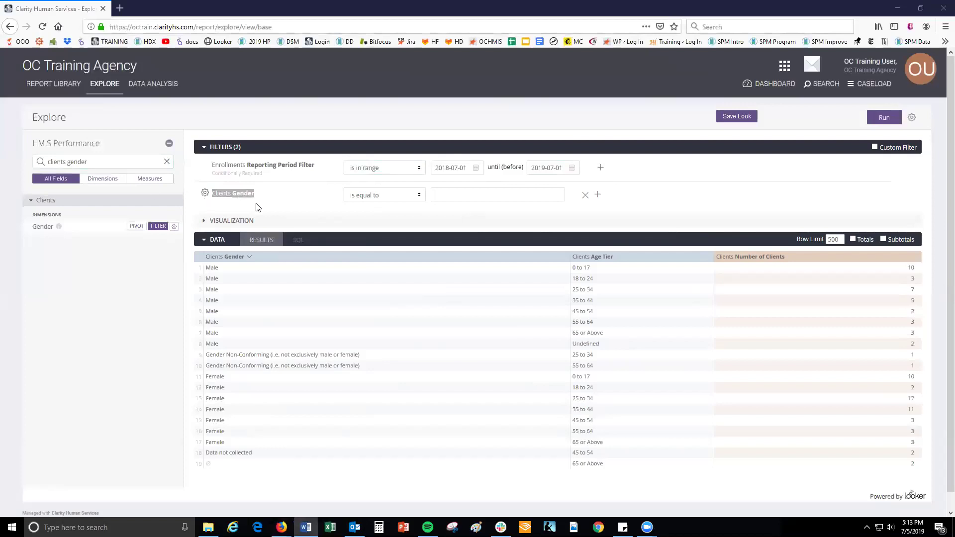
# Step: Review the Gender filter's conditions and values, keeping 'is equal to' with no value
pyautogui.click(382, 204)
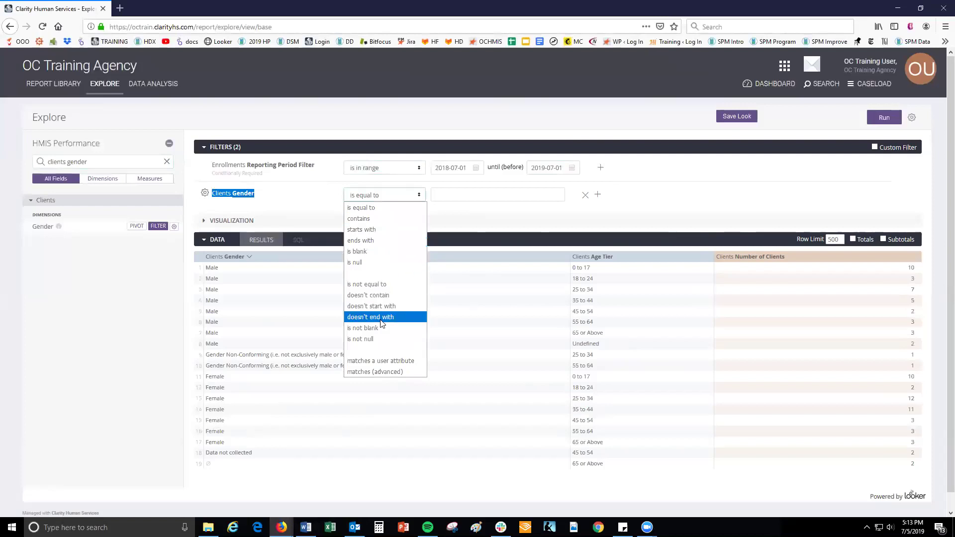
pyautogui.click(476, 219)
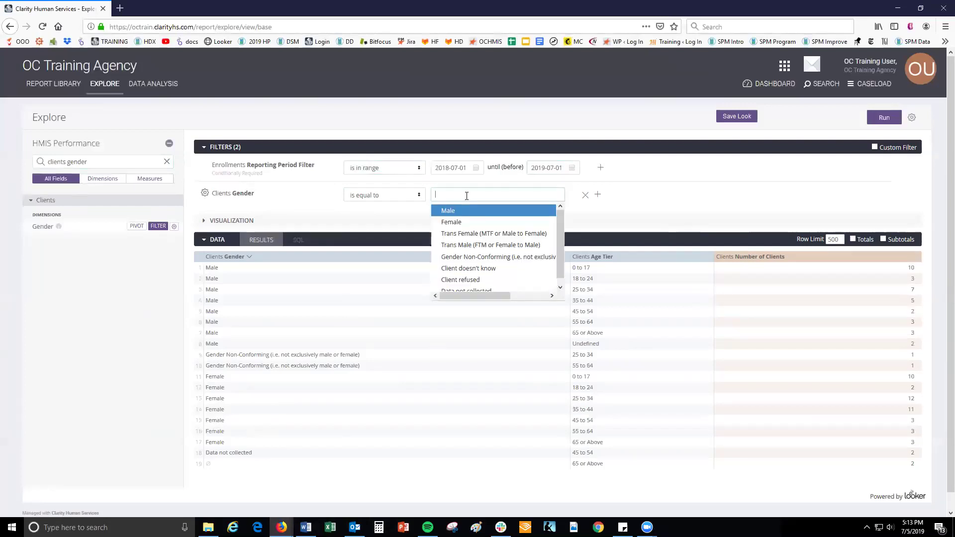
pyautogui.click(653, 206)
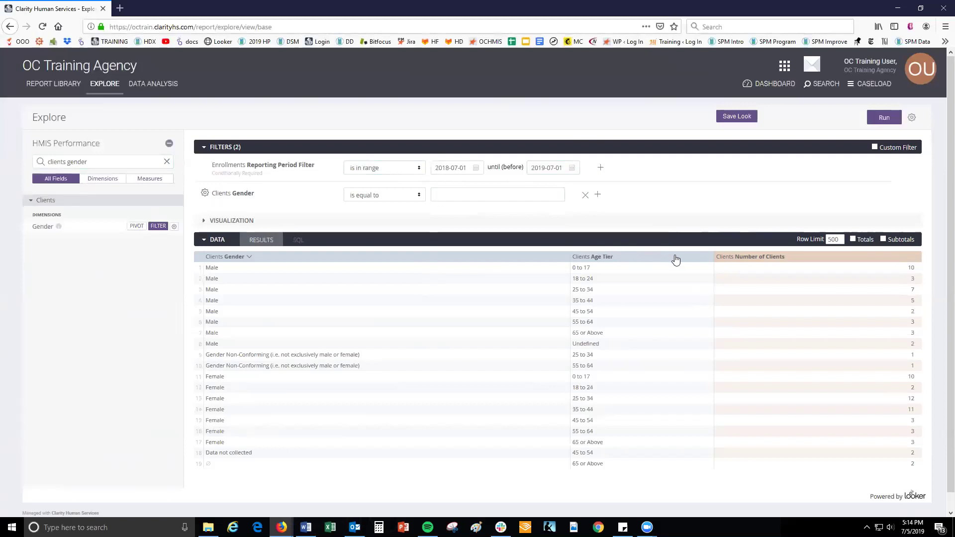
# Step: Search for Age Tier and add a Clients Age Tier filter
pyautogui.tripleClick(103, 157)
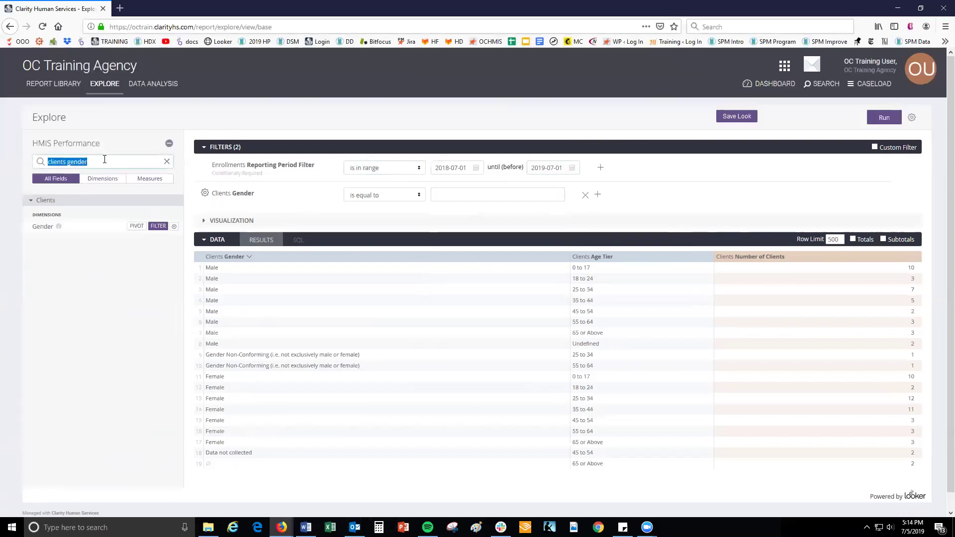
pyautogui.write('ag etier')
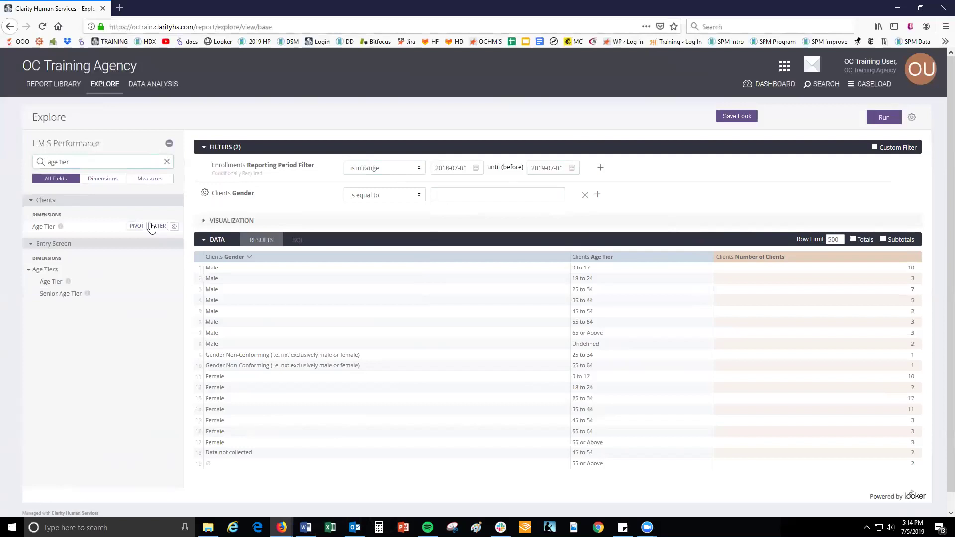
pyautogui.click(158, 227)
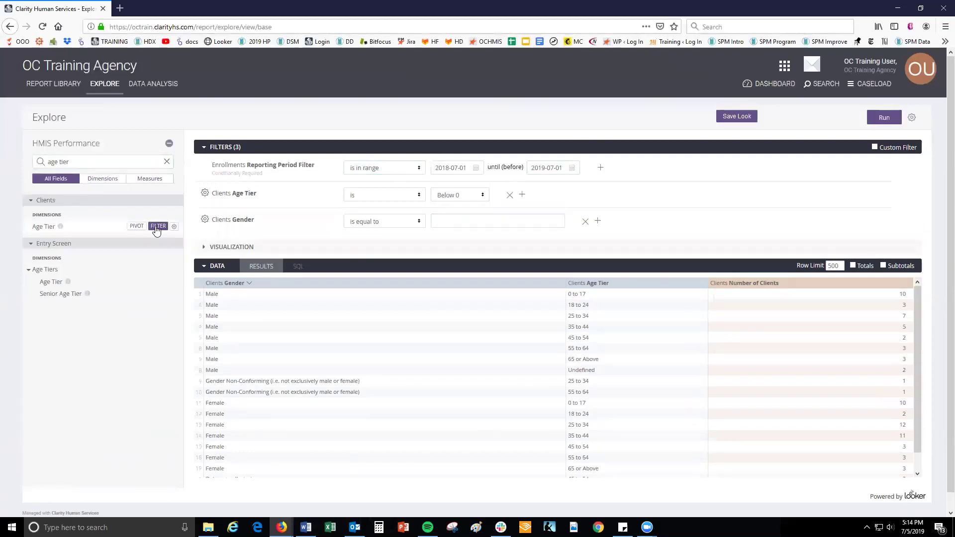
pyautogui.click(306, 527)
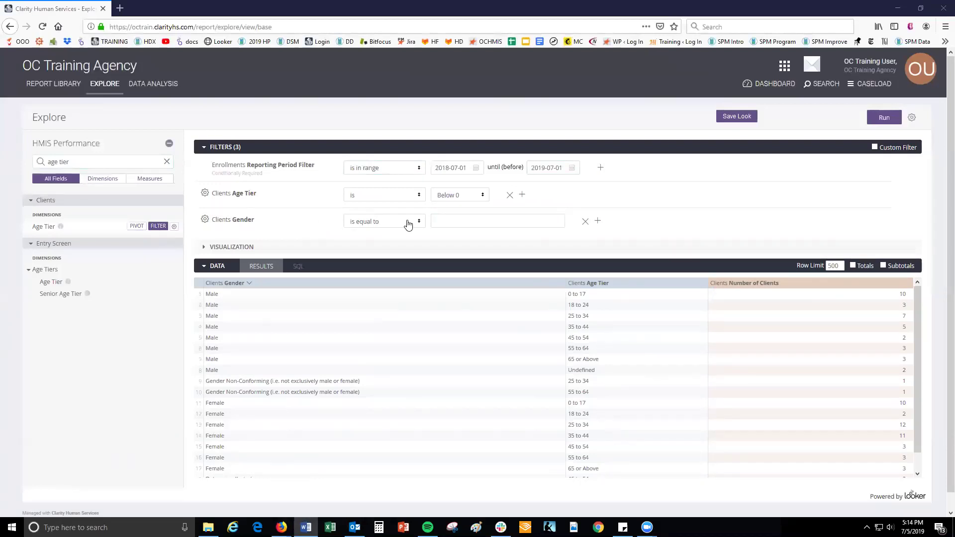
# Step: Set the Gender filter values to Female and Male
pyautogui.click(469, 220)
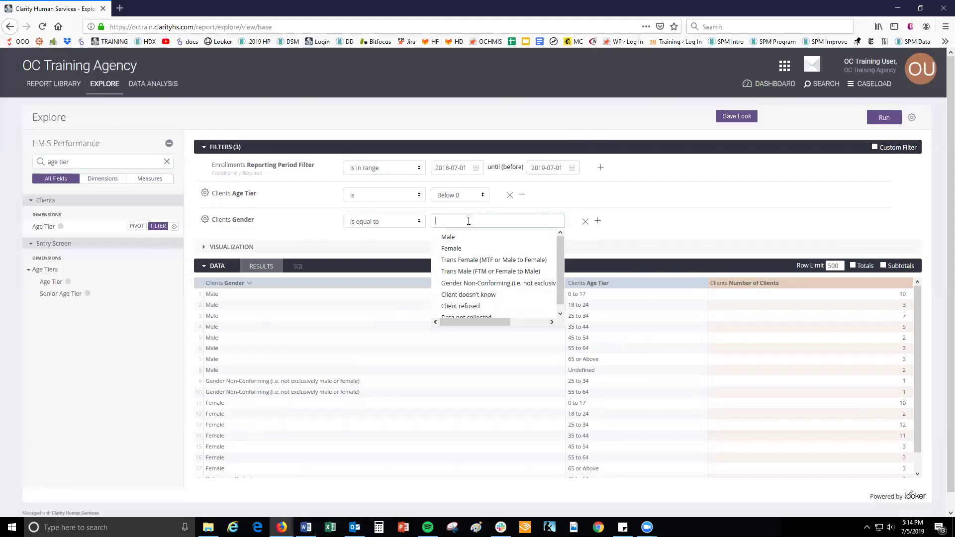
pyautogui.write('fe')
pyautogui.click(477, 238)
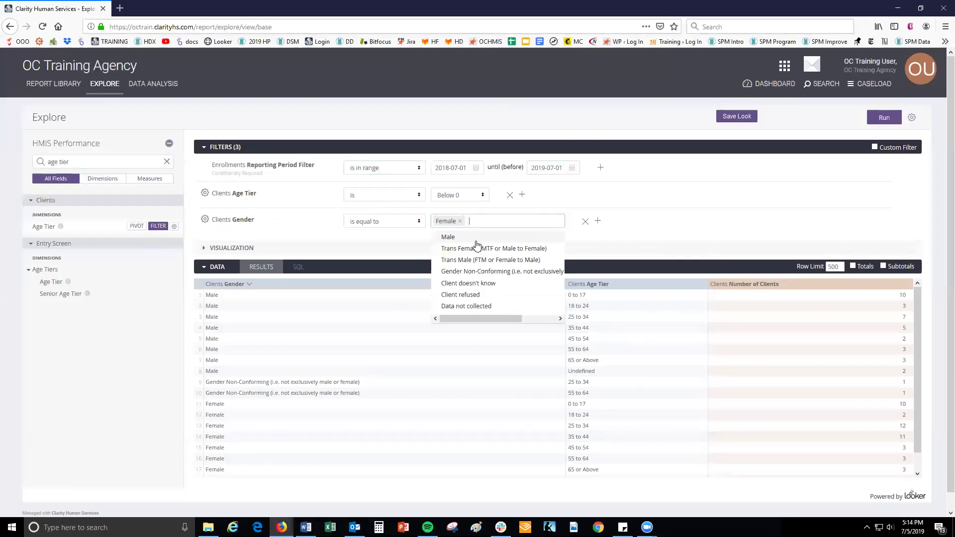
pyautogui.write('male')
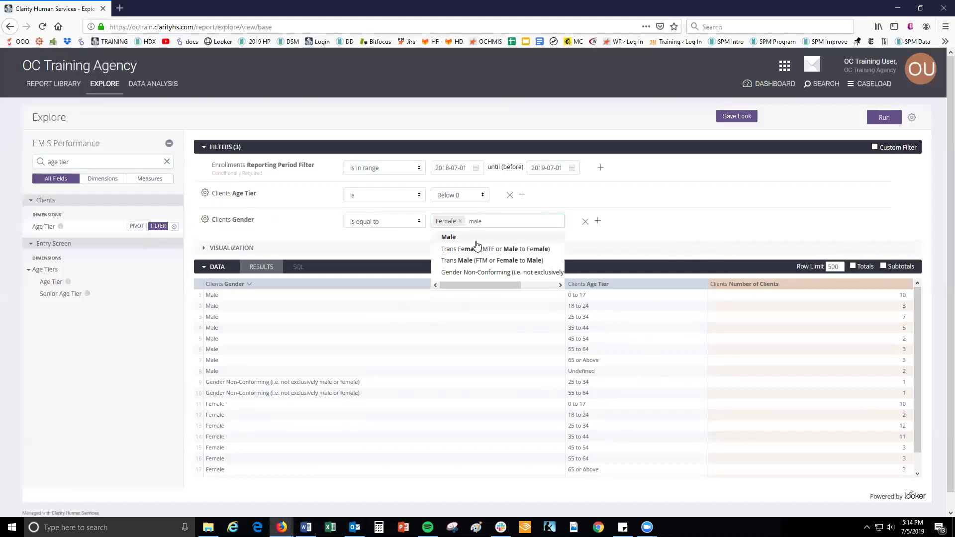
pyautogui.click(476, 240)
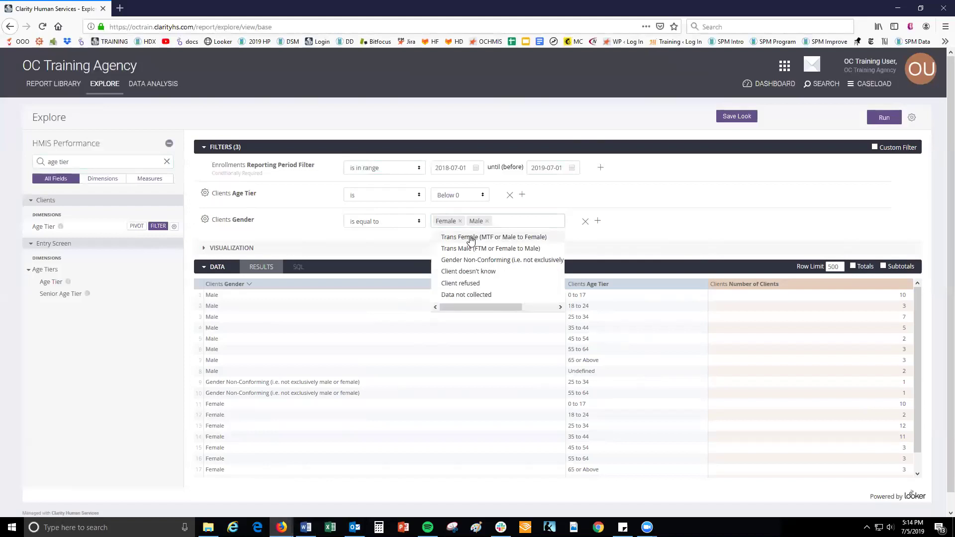
pyautogui.click(668, 215)
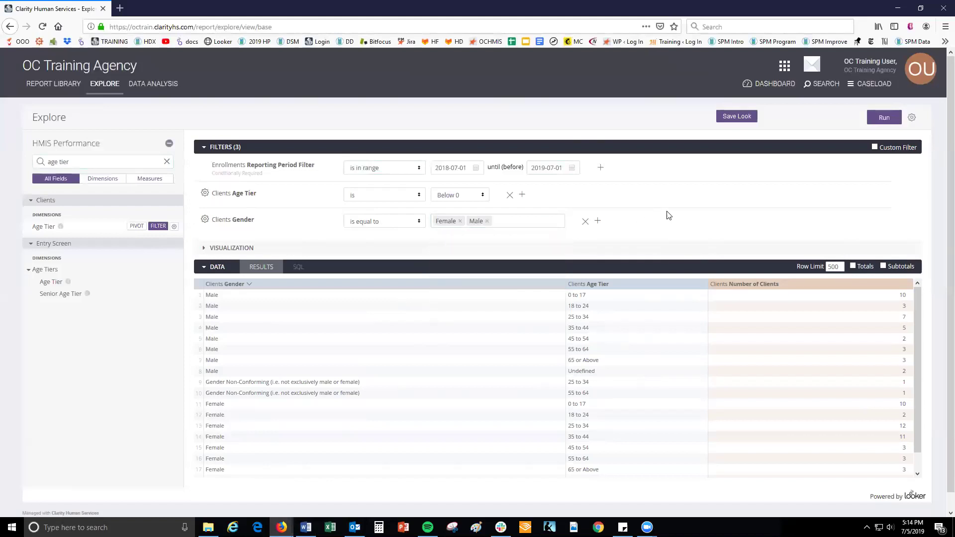
# Step: Set the Age Tier filter value to 18 to 24
pyautogui.click(387, 200)
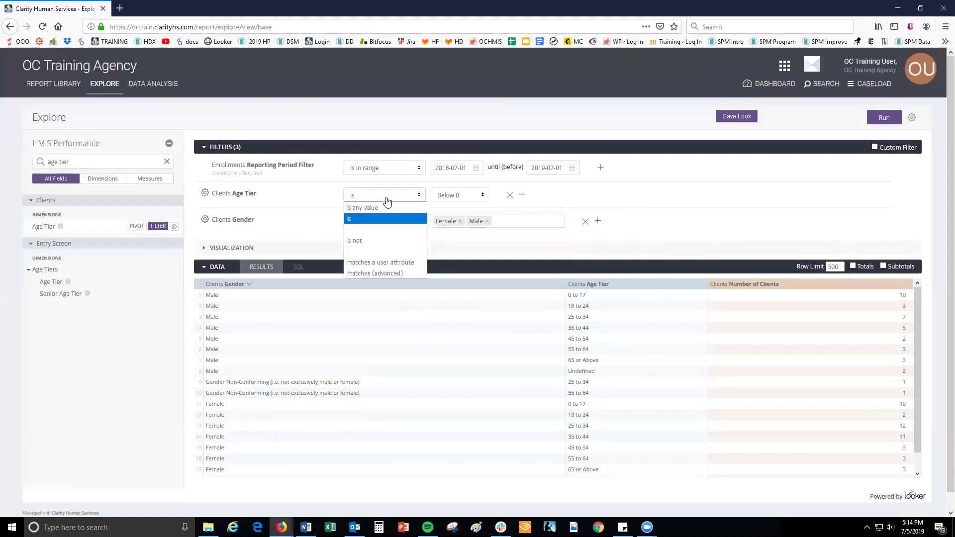
pyautogui.click(386, 200)
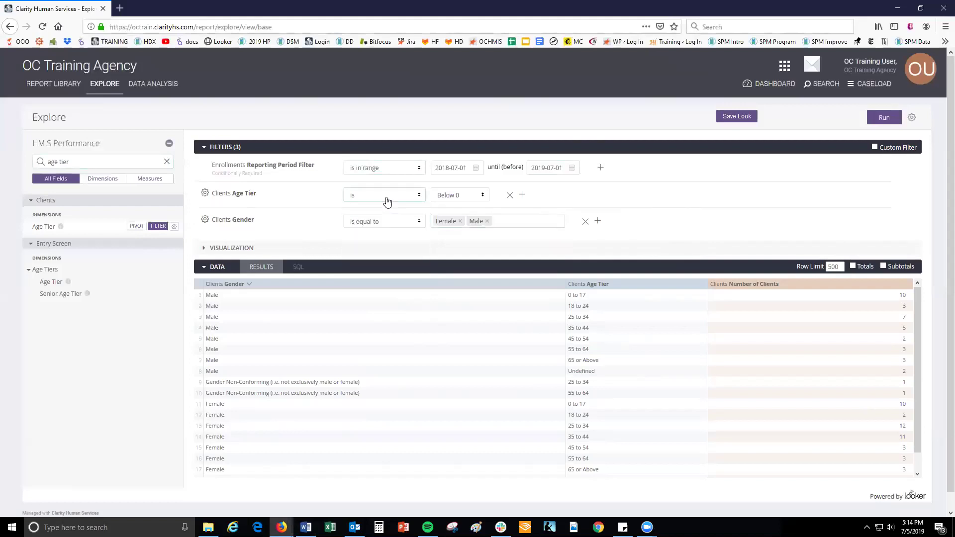
pyautogui.click(461, 199)
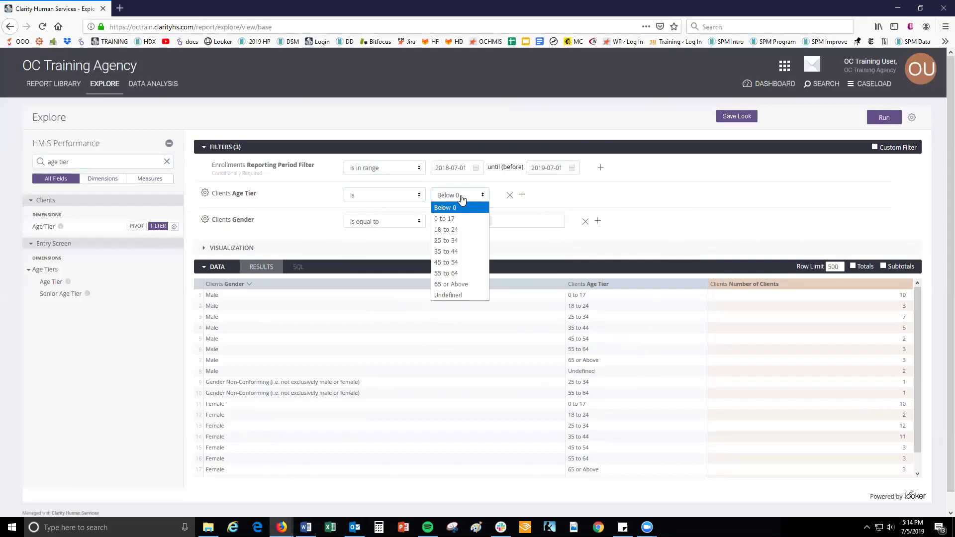
pyautogui.click(465, 230)
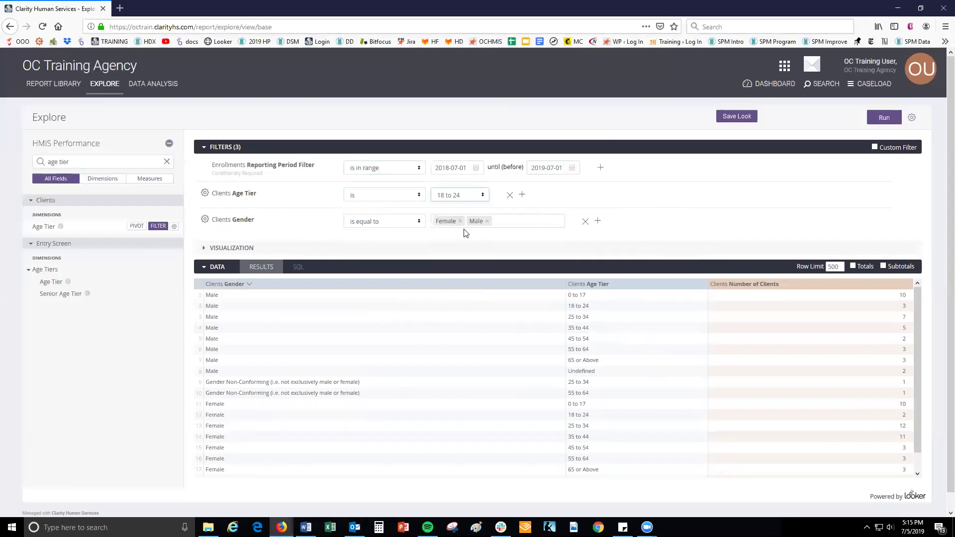
# Step: Add OR Age Tier conditions for Below 0 and 0 to 17, then rerun the query
pyautogui.click(522, 195)
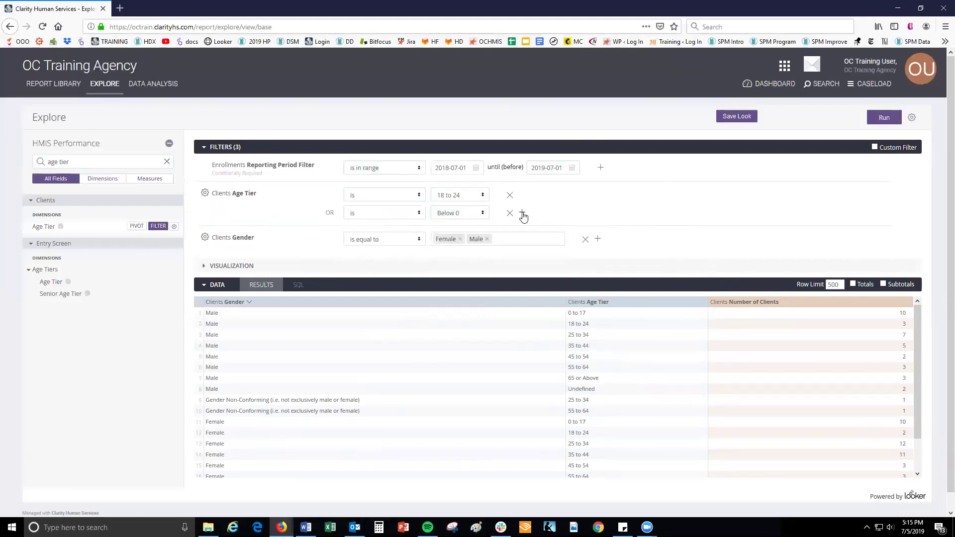
pyautogui.click(522, 214)
pyautogui.click(475, 231)
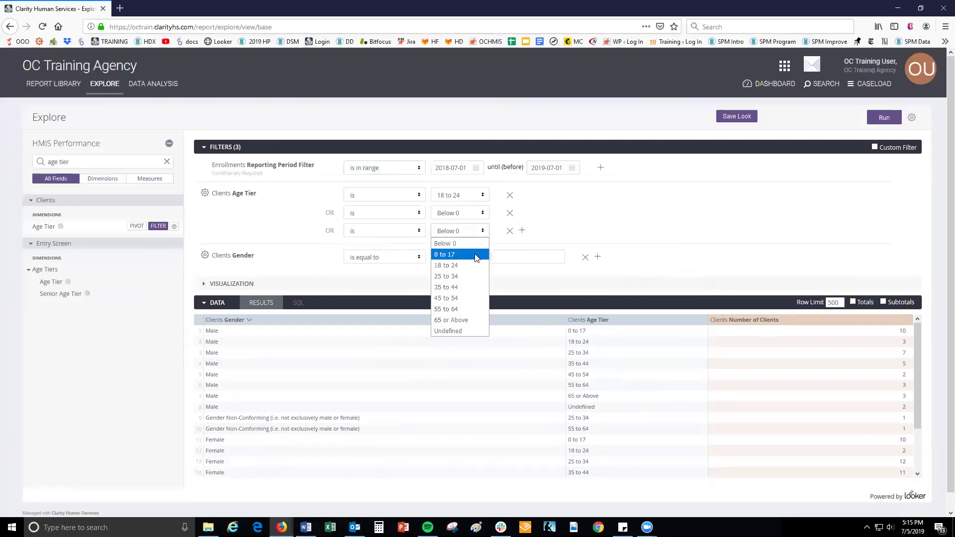
pyautogui.click(477, 255)
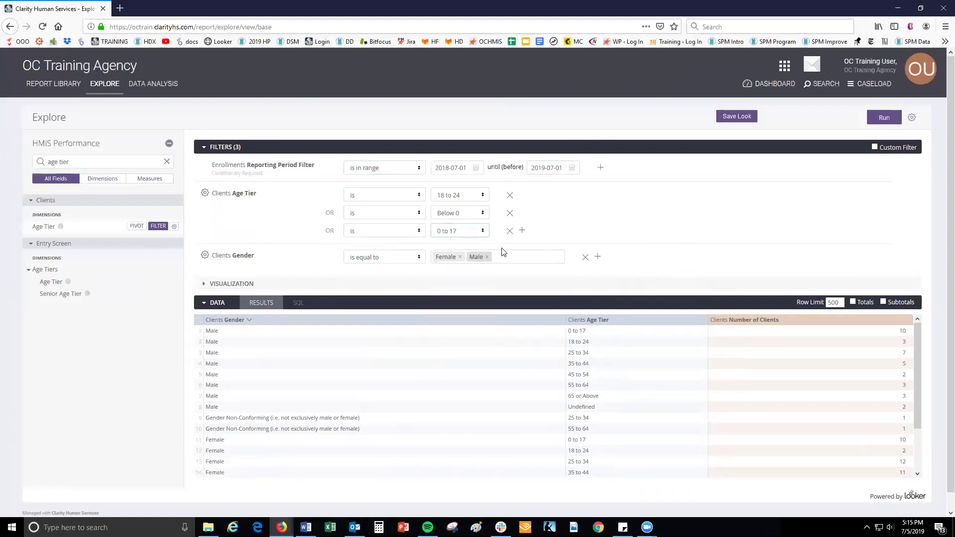
pyautogui.click(884, 117)
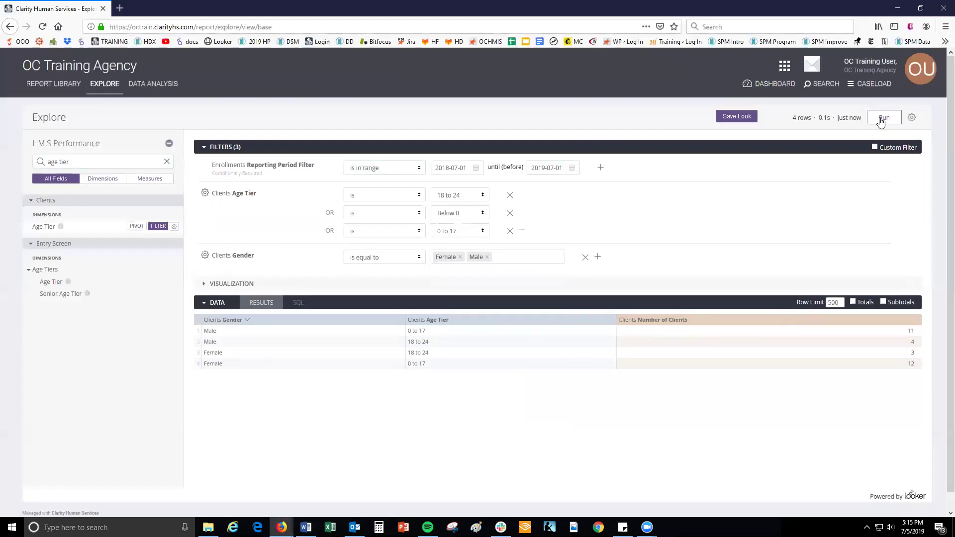
# Step: Set Reporting Period to 'is in the past 1 years', rerun, then remove Below 0 and rerun
pyautogui.click(418, 168)
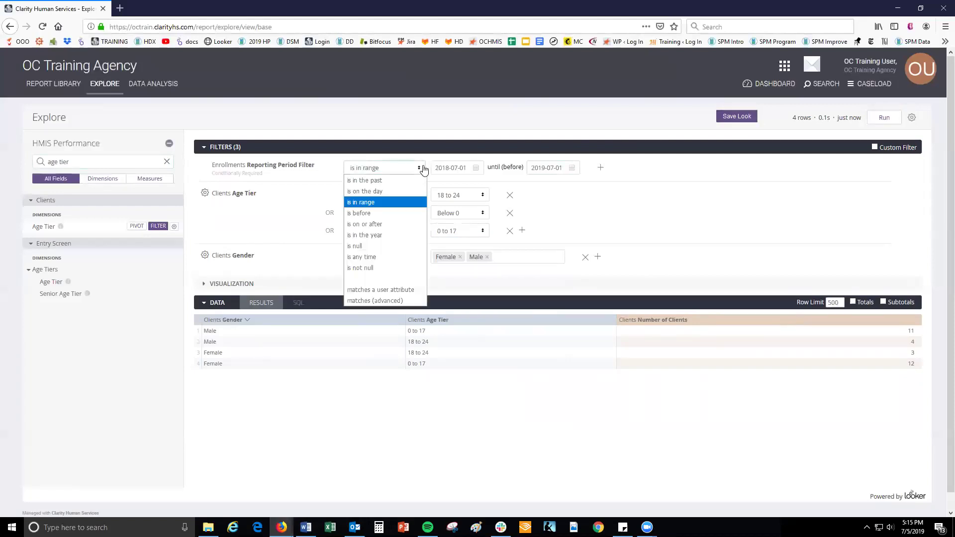
pyautogui.click(408, 182)
pyautogui.click(451, 167)
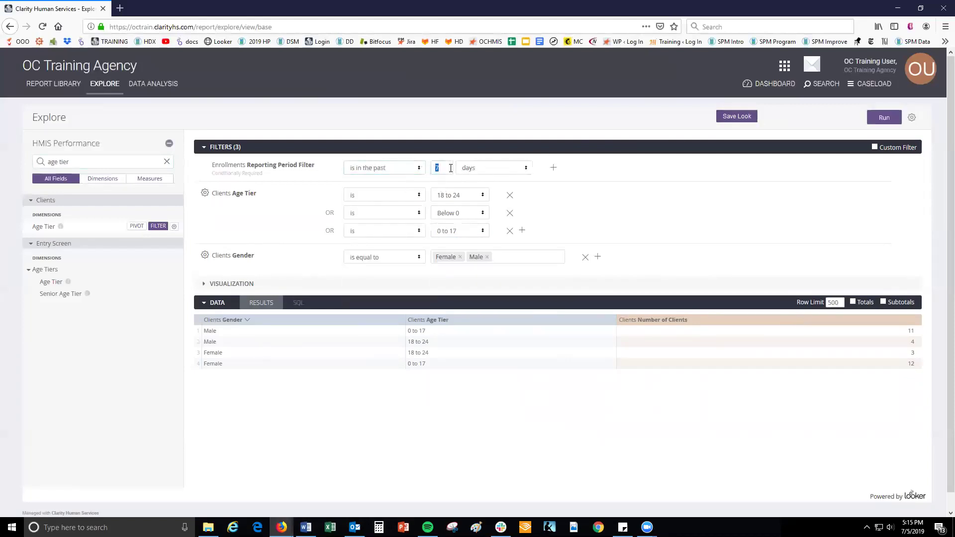
pyautogui.write('1')
pyautogui.click(461, 169)
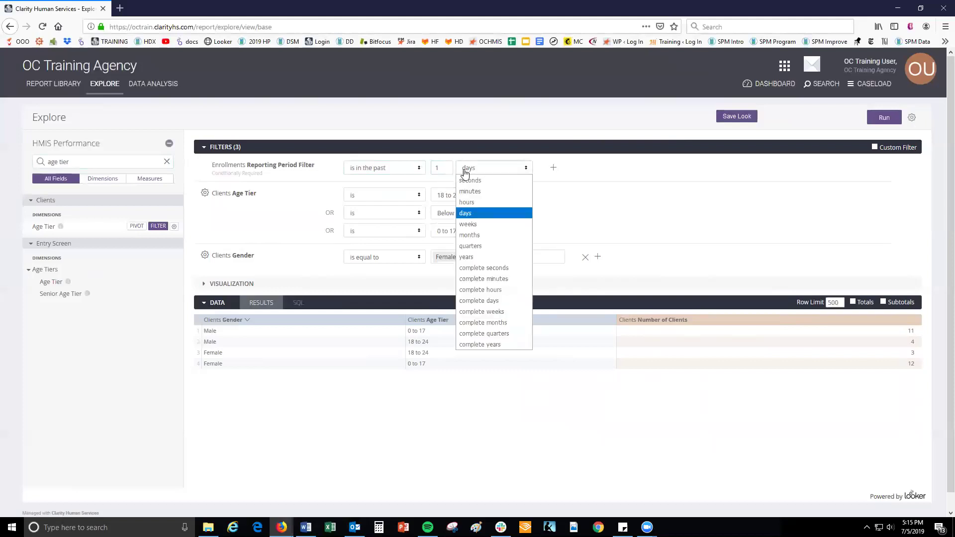
pyautogui.click(495, 256)
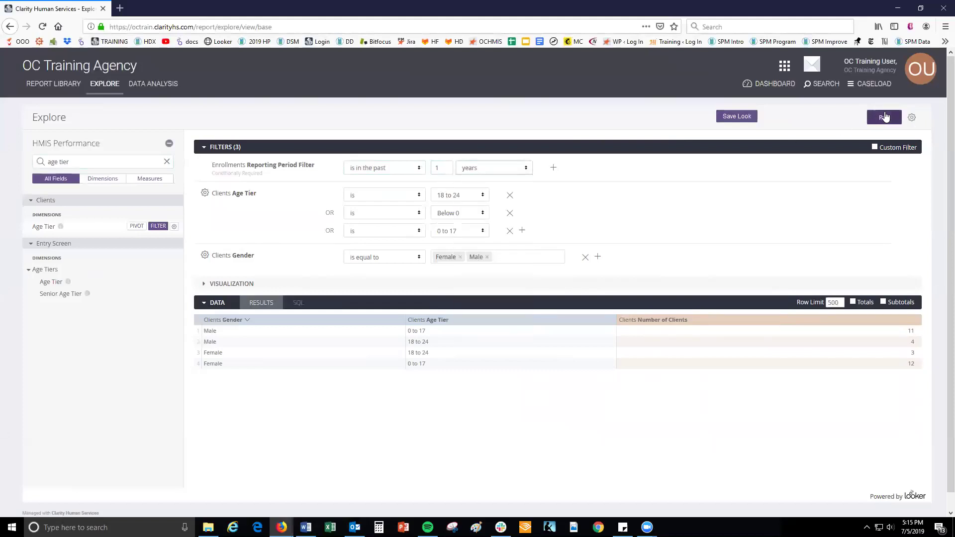
pyautogui.click(885, 118)
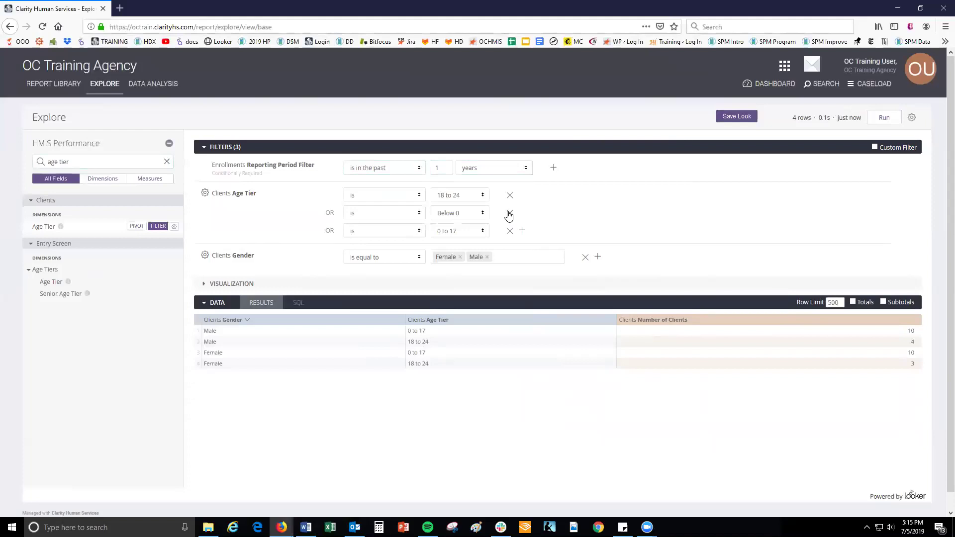
pyautogui.click(508, 214)
pyautogui.click(884, 120)
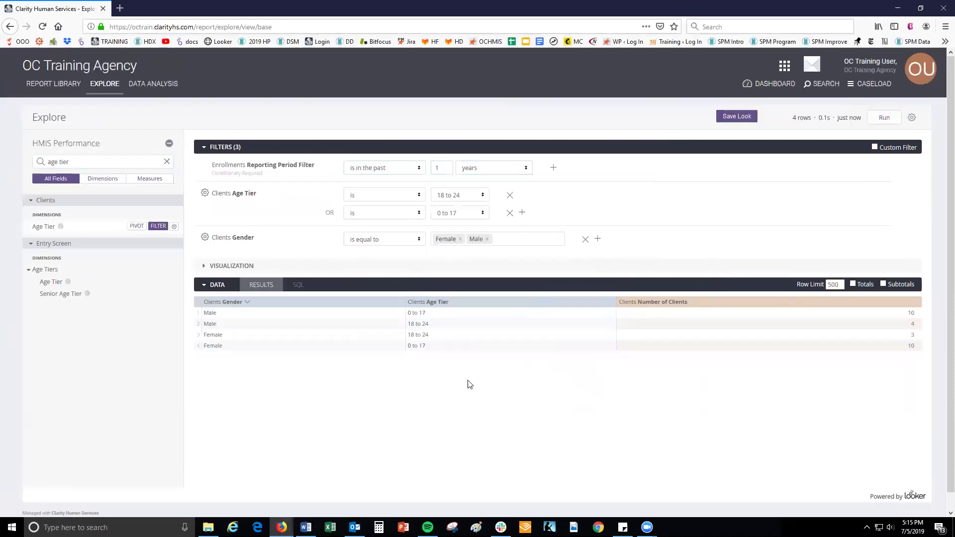
pyautogui.hotkey('alt', 'Tab')
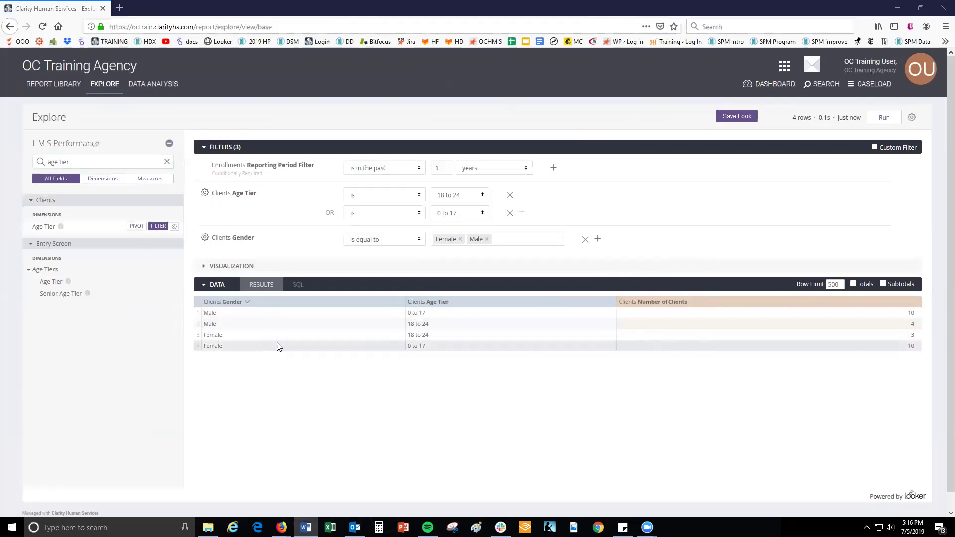
# Step: Delete the remaining 18 to 24 Age Tier condition and rerun to list all 15 rows
pyautogui.click(510, 198)
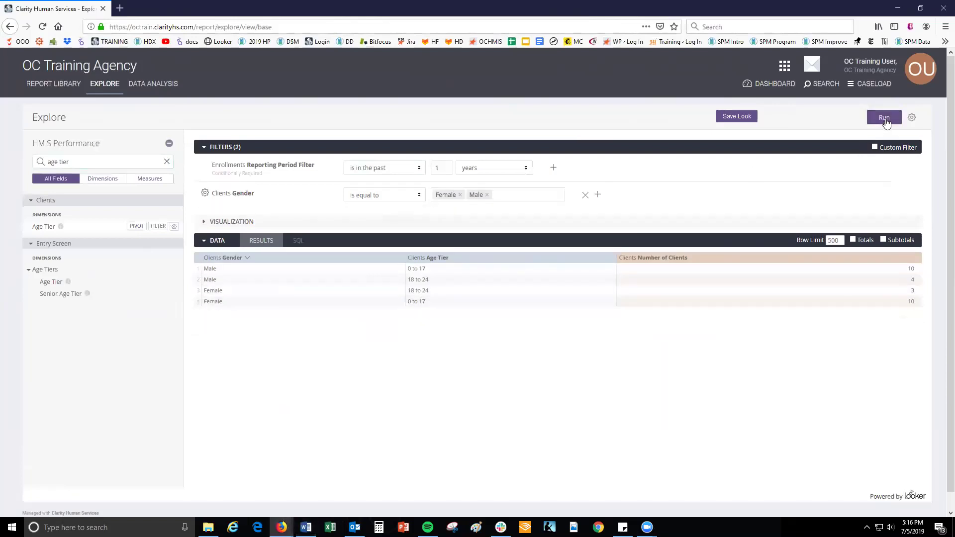
pyautogui.click(883, 117)
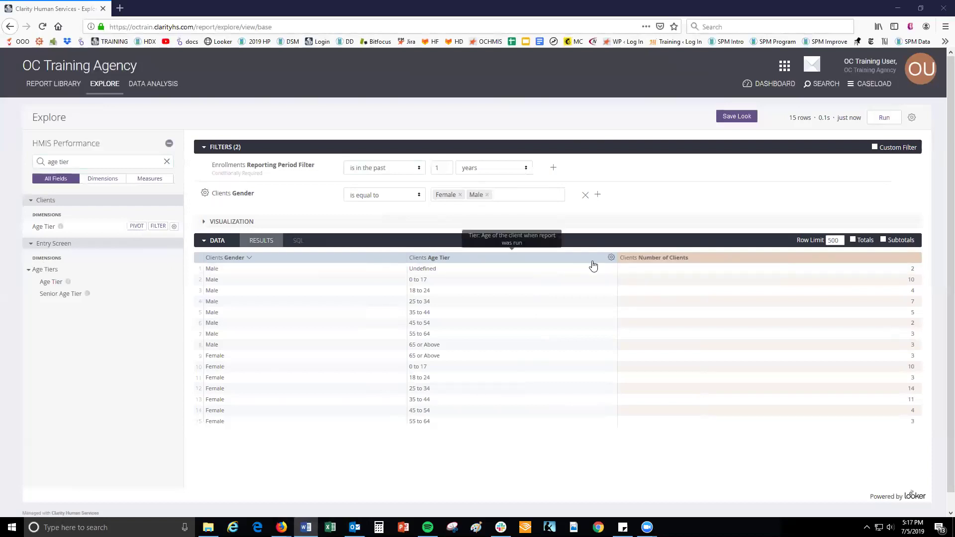
# Step: Pivot on Age Tier and rerun, giving Male and Female rows with age-tier count columns
pyautogui.click(611, 258)
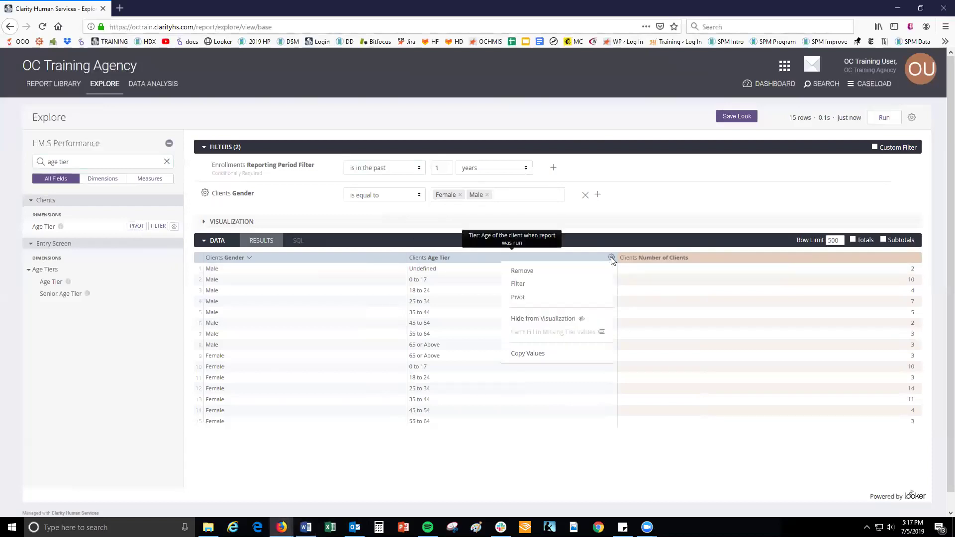
pyautogui.click(535, 298)
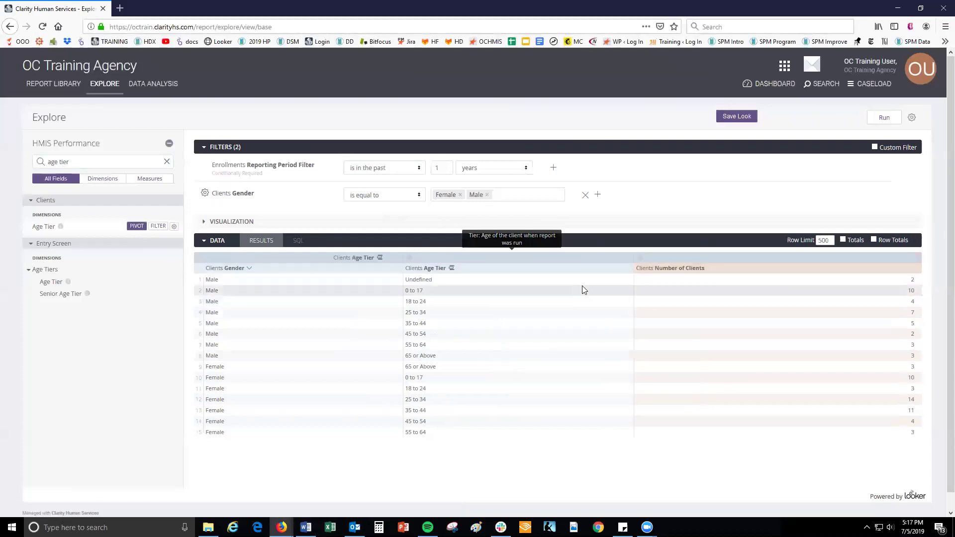
pyautogui.click(883, 118)
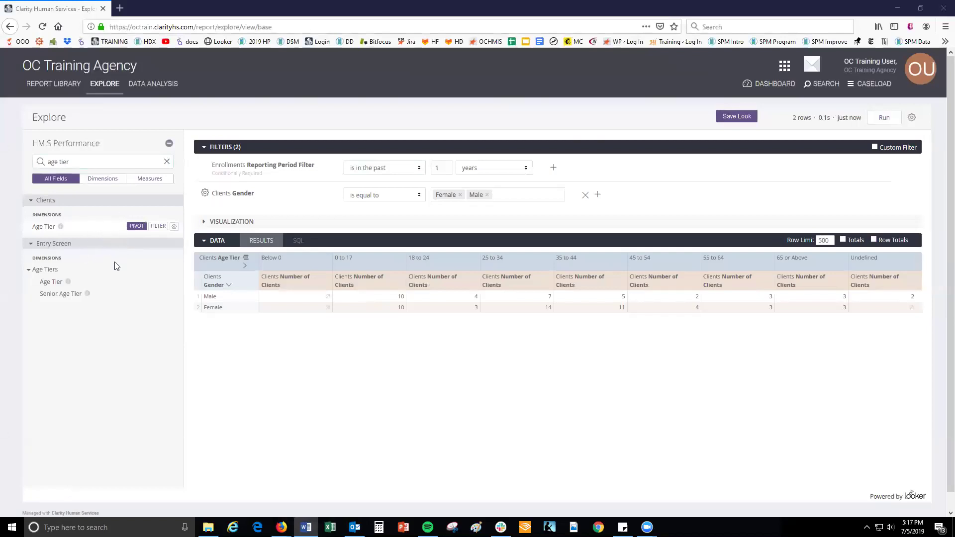
pyautogui.click(132, 228)
pyautogui.click(132, 228)
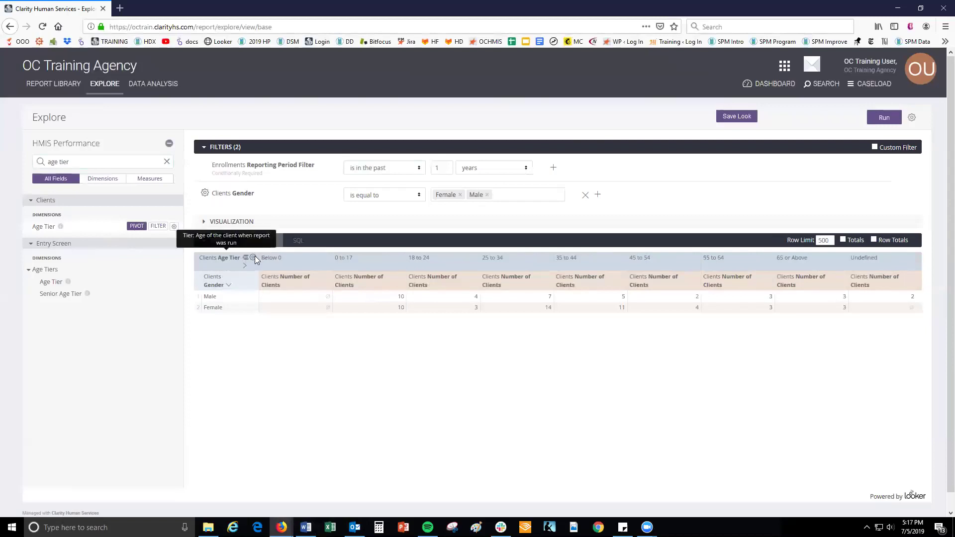
pyautogui.click(253, 257)
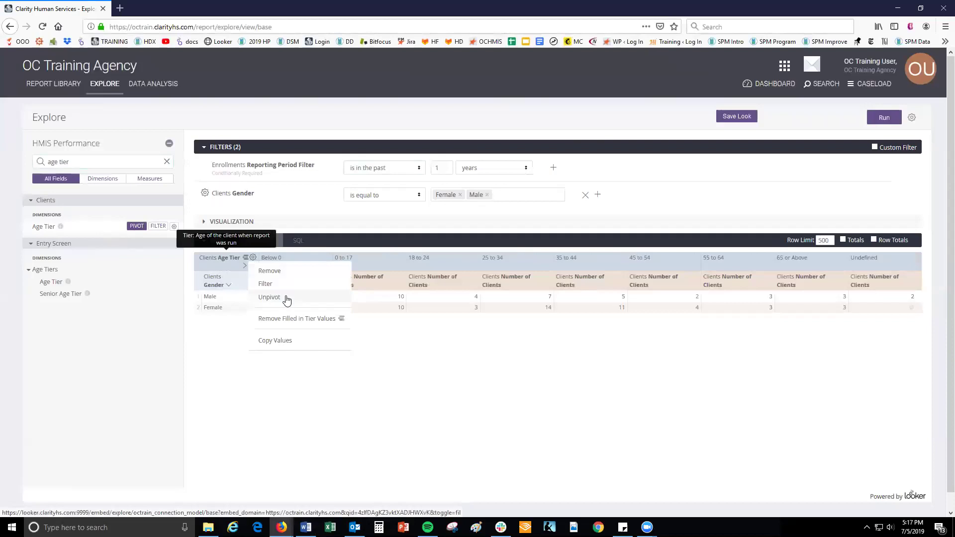
pyautogui.click(356, 395)
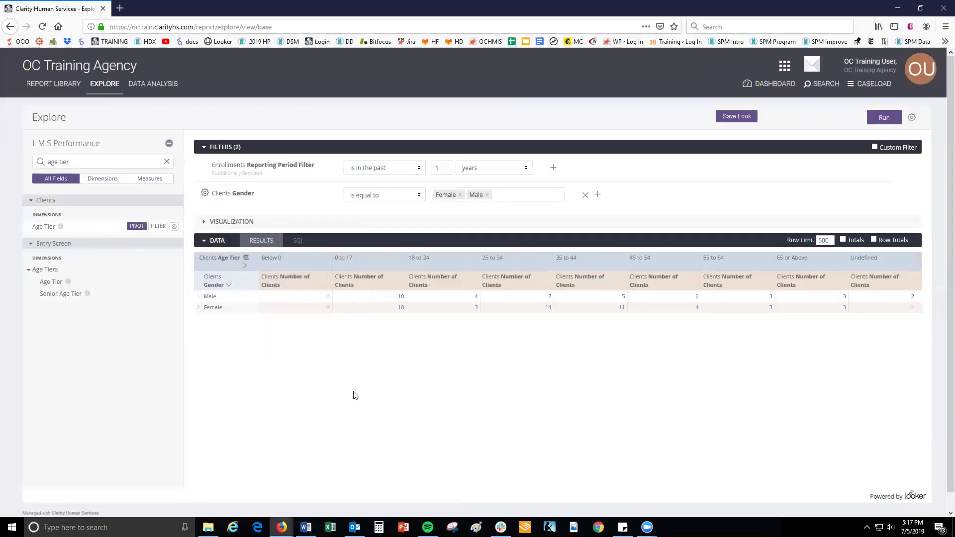
# Step: Display the pivoted counts as a Column chart after briefly trying the Table and Bar views
pyautogui.click(243, 226)
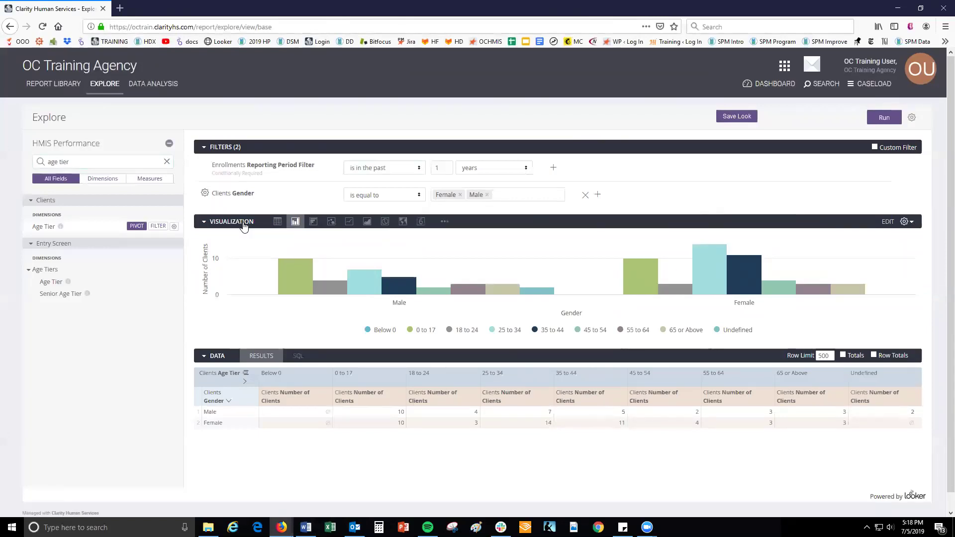
pyautogui.click(277, 223)
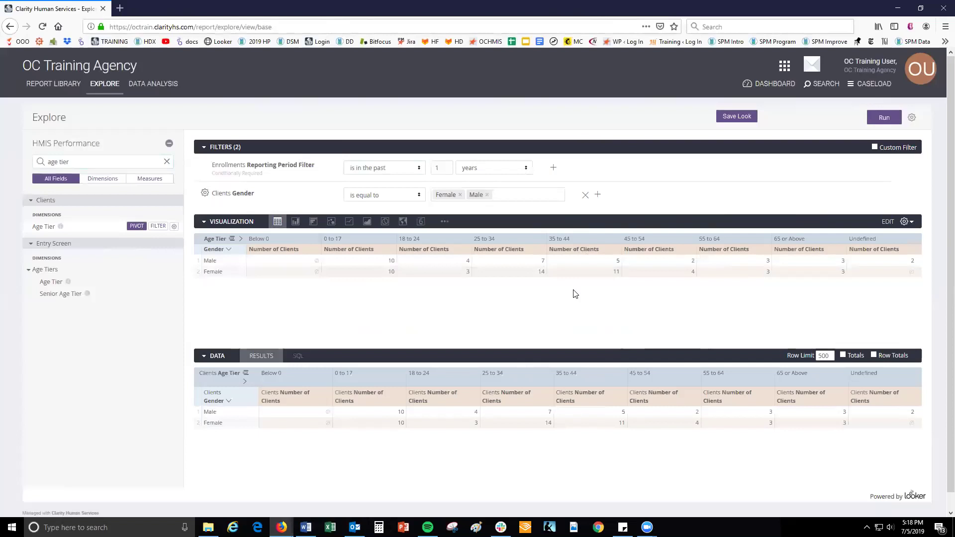
pyautogui.click(296, 222)
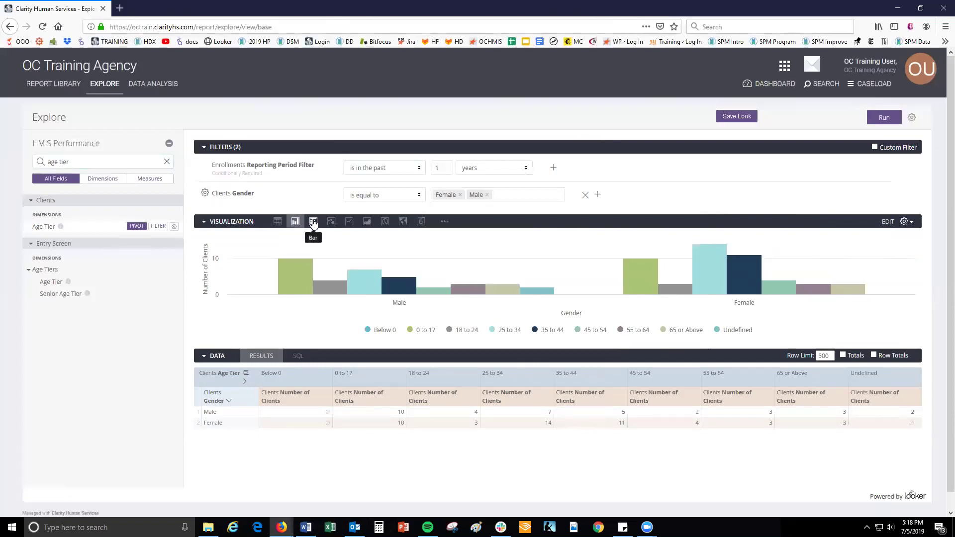
pyautogui.click(313, 222)
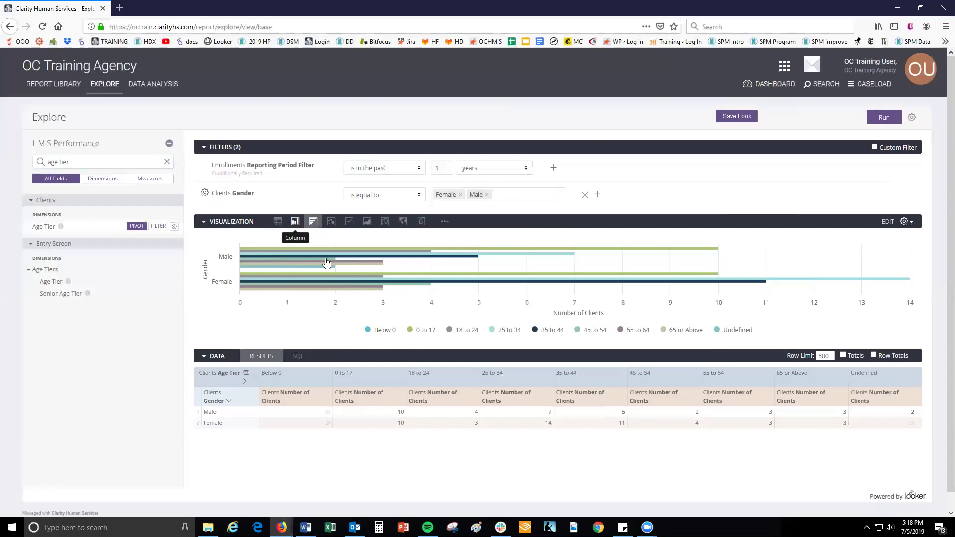
pyautogui.click(296, 222)
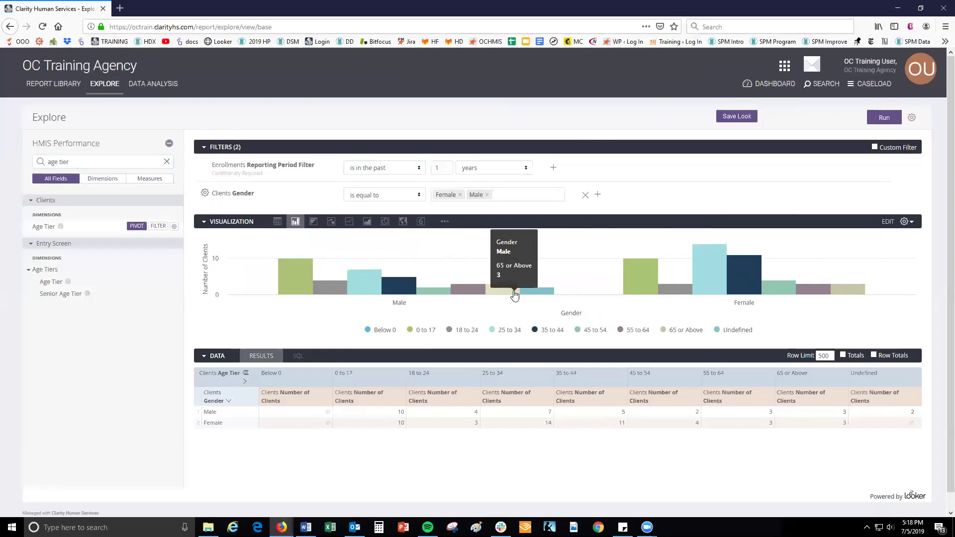
pyautogui.click(253, 394)
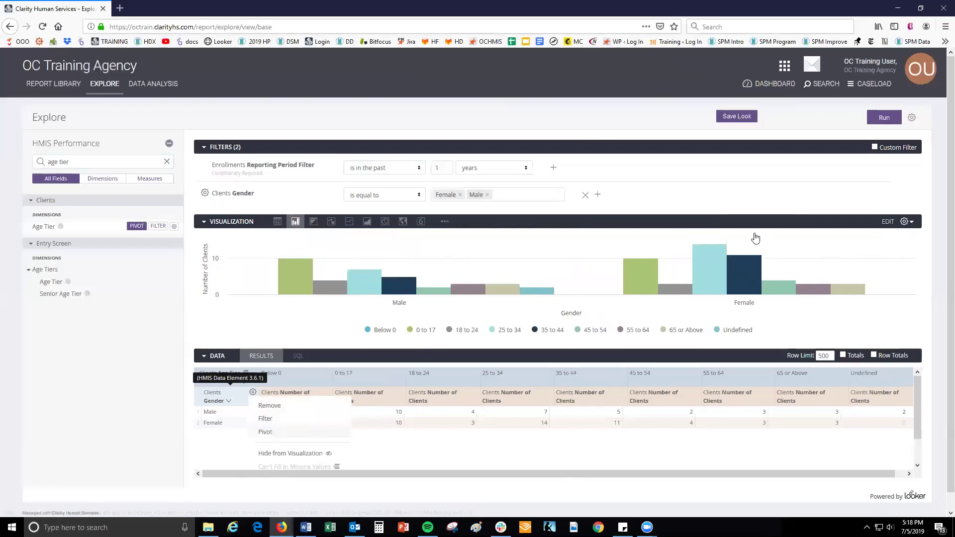
pyautogui.click(885, 118)
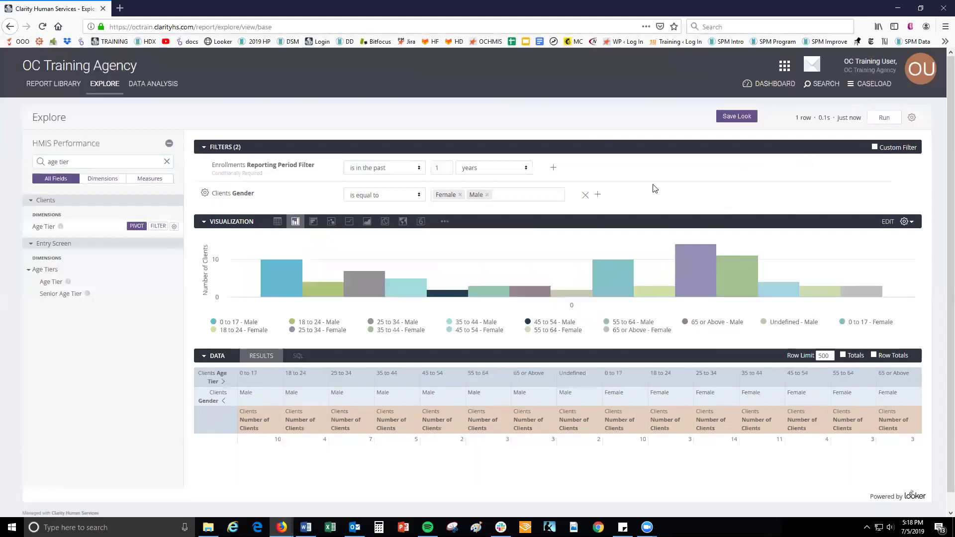
pyautogui.click(232, 393)
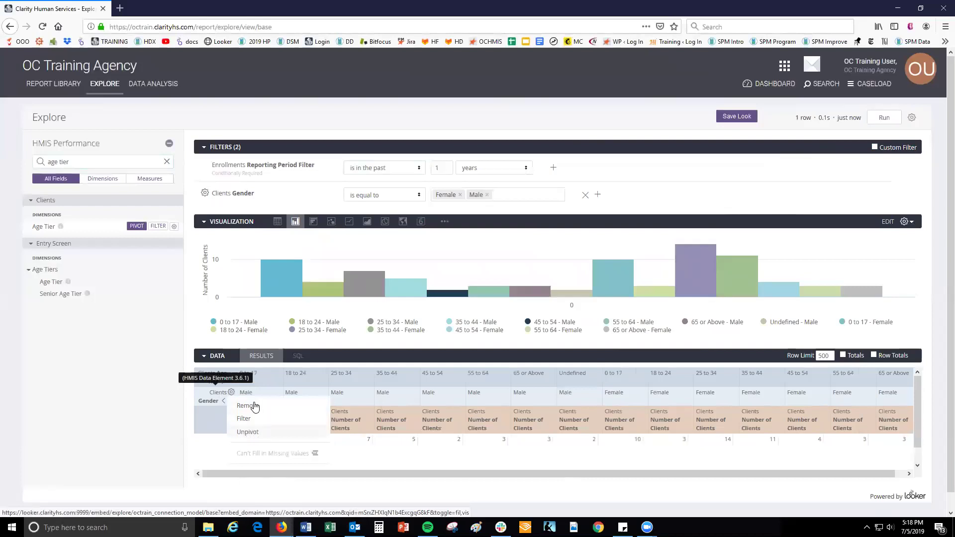
pyautogui.click(247, 406)
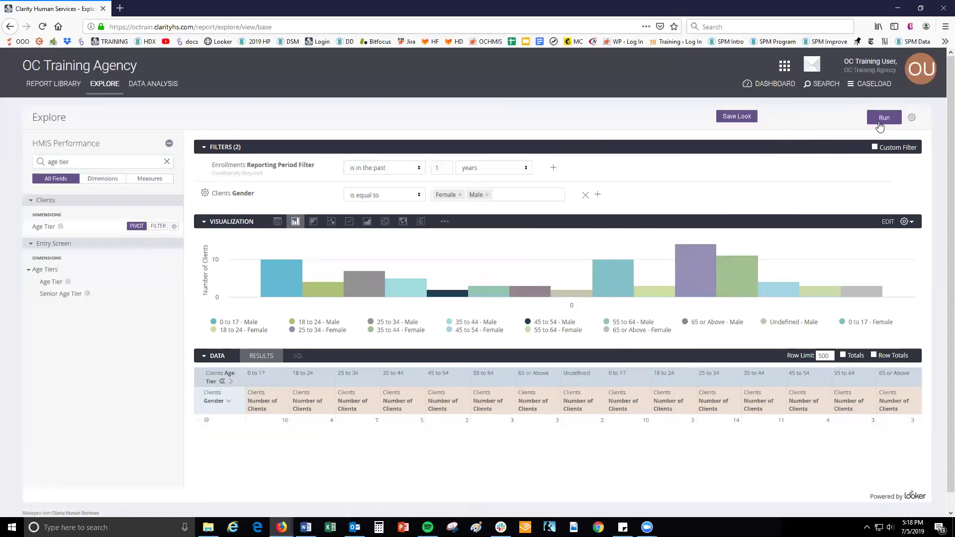
pyautogui.click(882, 124)
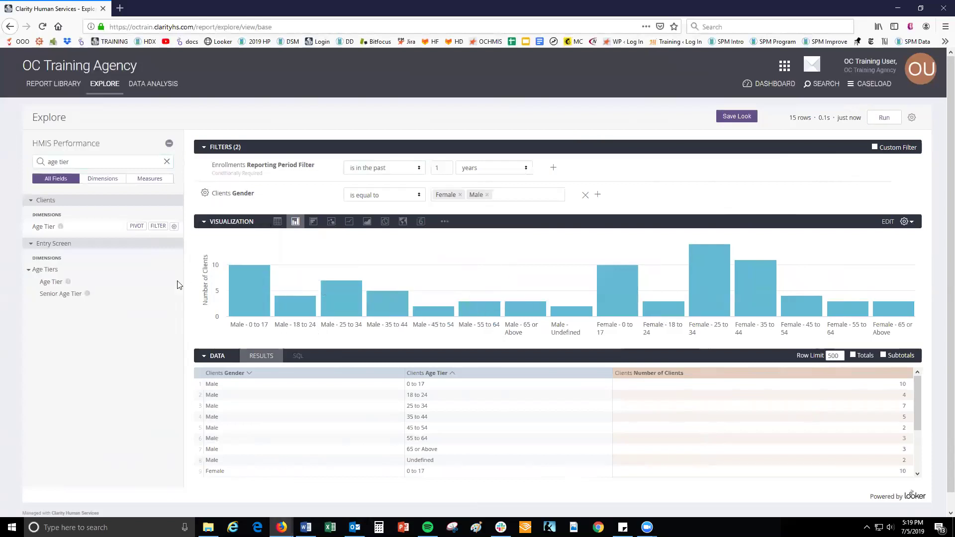
pyautogui.click(138, 226)
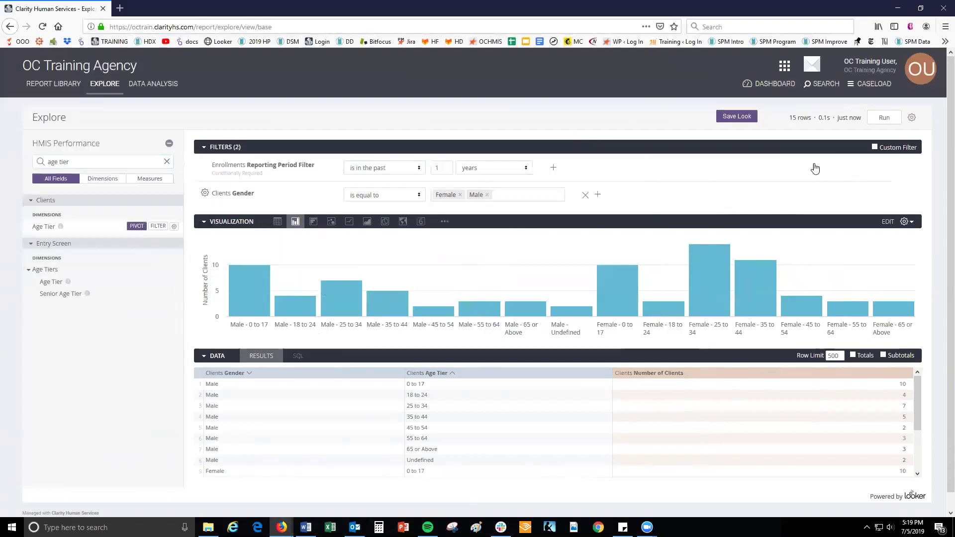
pyautogui.click(885, 118)
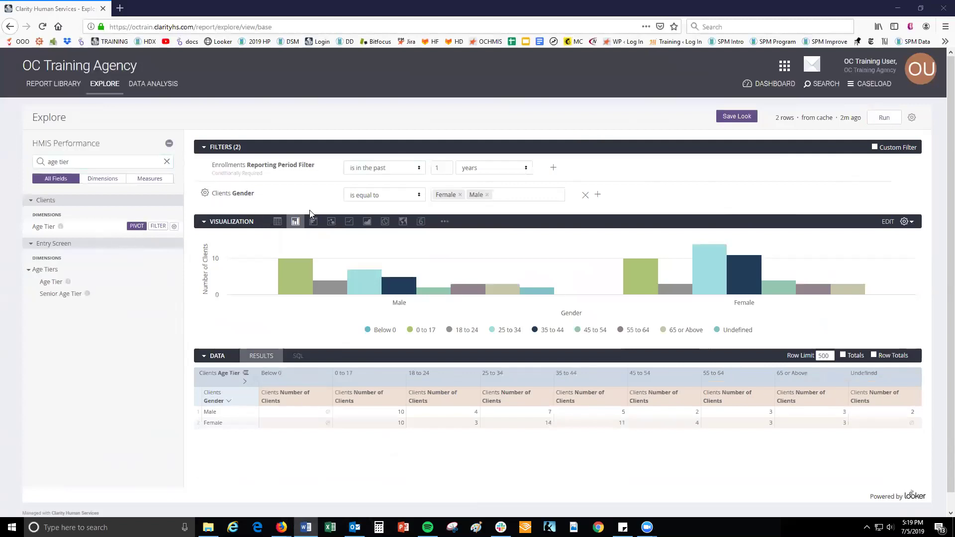
# Step: Cycle through Table, Column and Bar to a Scatter chart, then expand the extra visualization types
pyautogui.click(279, 225)
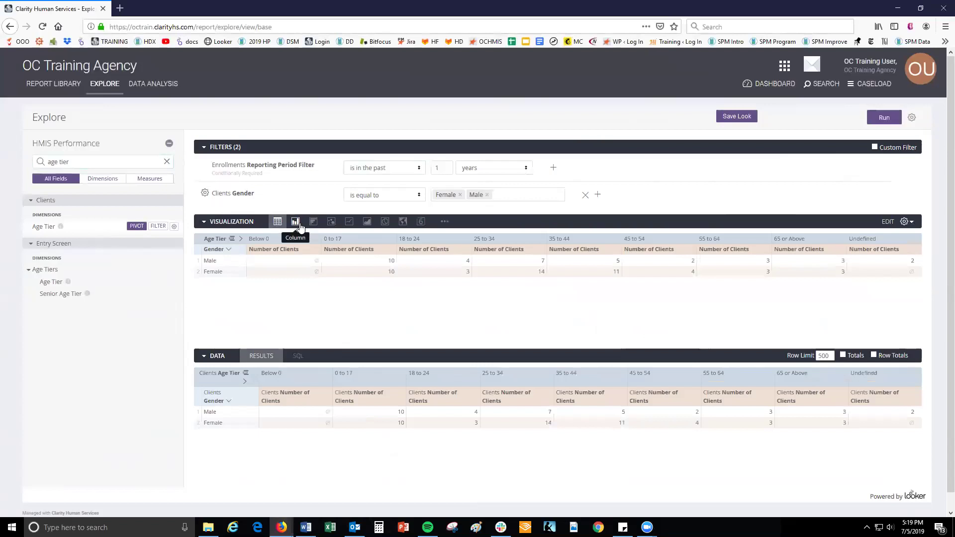
pyautogui.click(296, 223)
pyautogui.click(314, 222)
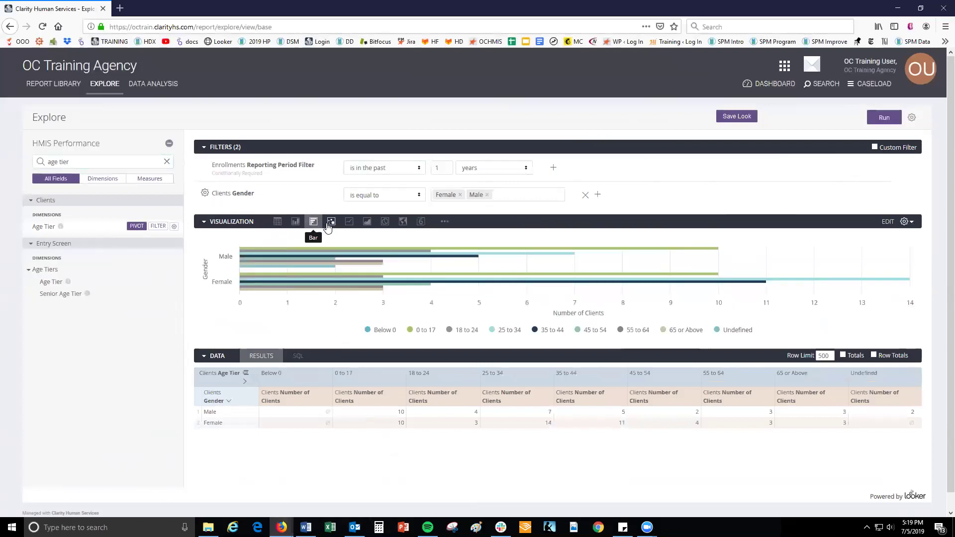
pyautogui.click(331, 221)
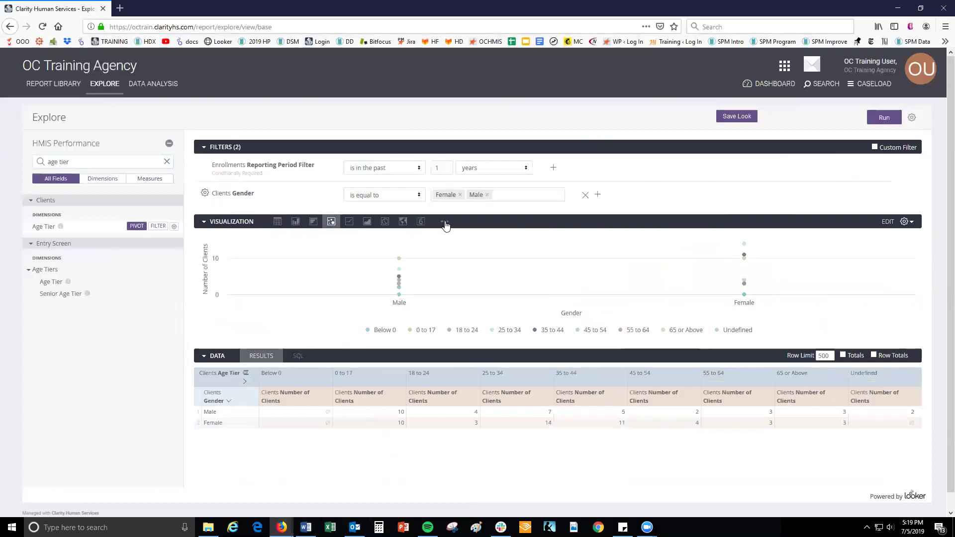
pyautogui.click(445, 223)
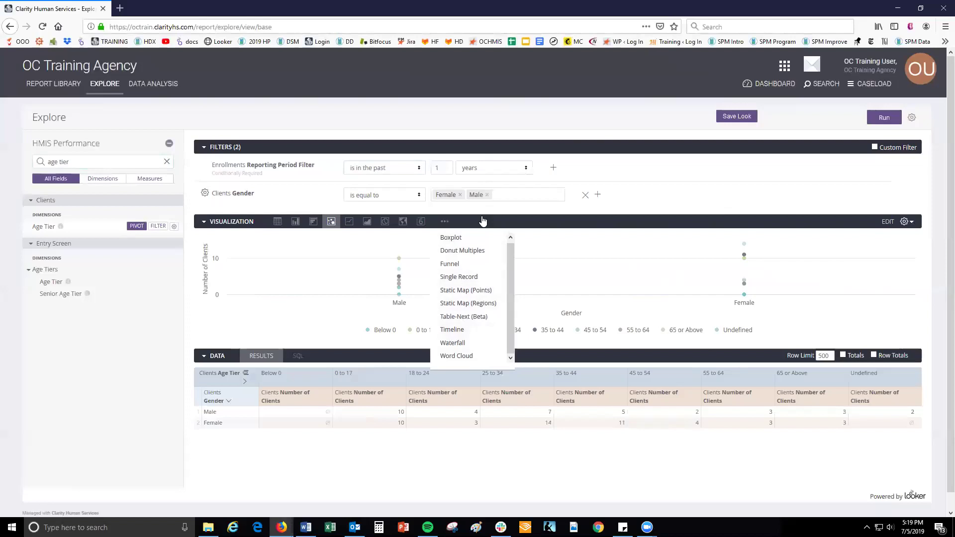
# Step: Make the chart horizontal bars with Stacked Percentage series positioning
pyautogui.click(906, 223)
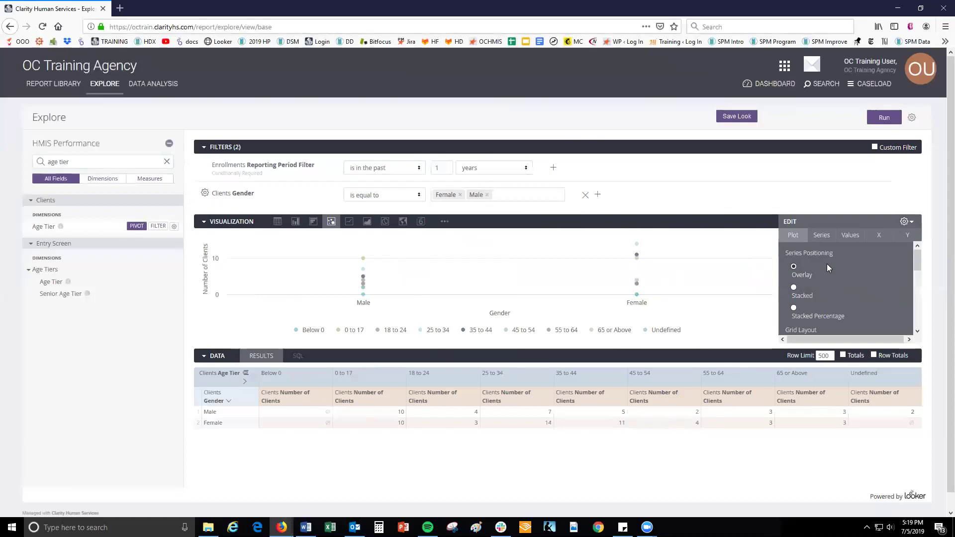
pyautogui.click(312, 223)
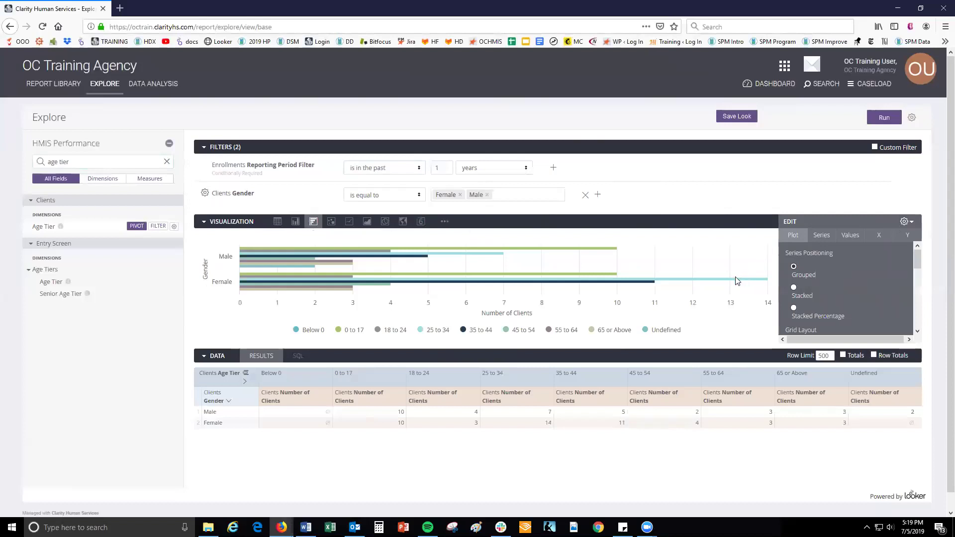
pyautogui.click(794, 289)
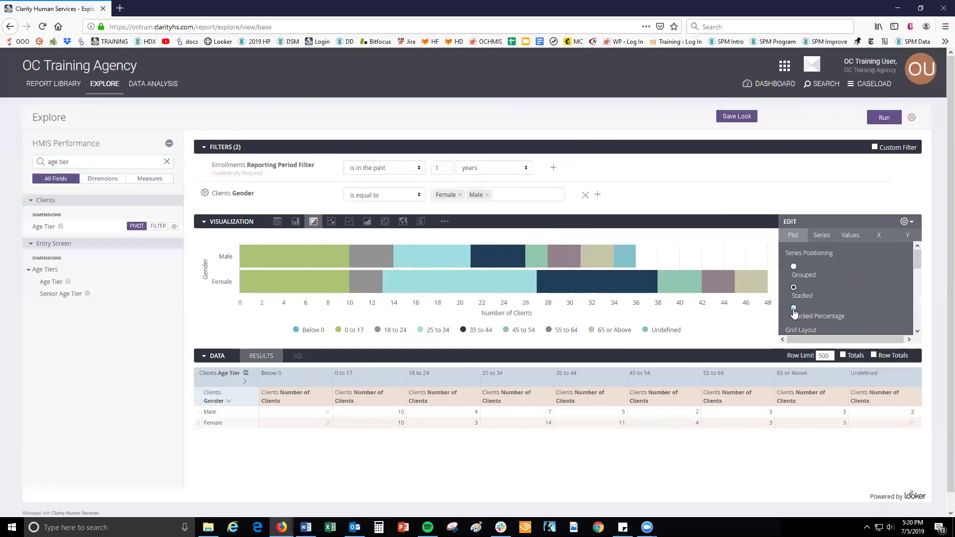
pyautogui.click(794, 310)
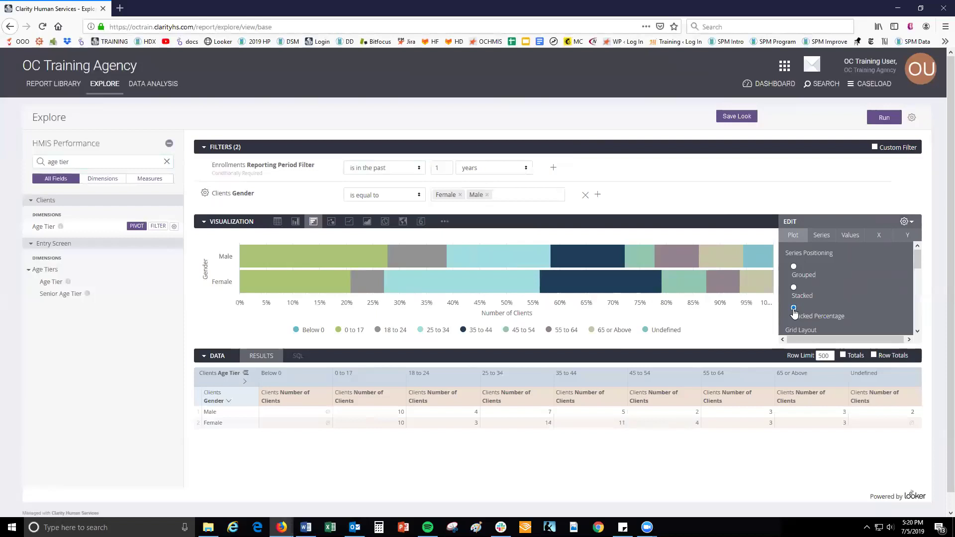
# Step: Apply the Springfield colour collection to the chart series
pyautogui.click(822, 243)
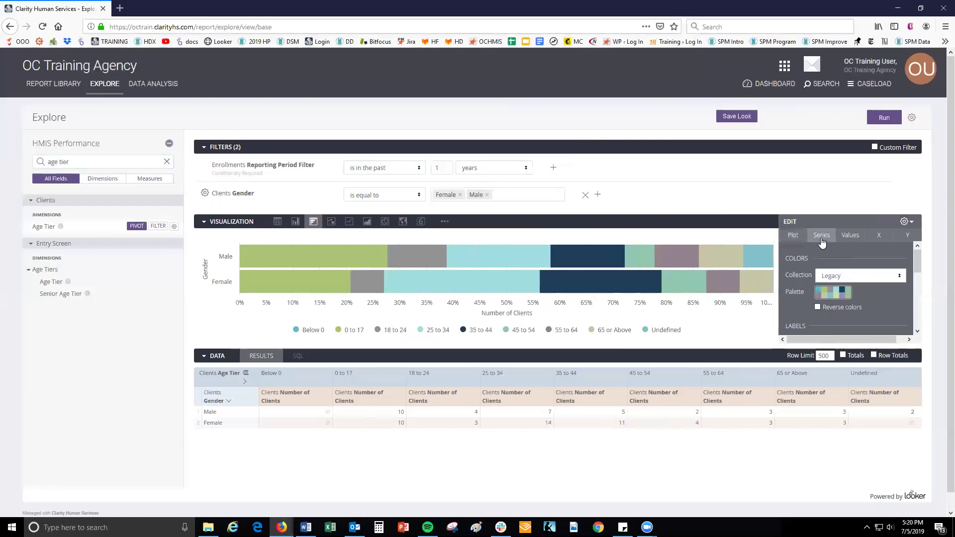
pyautogui.click(850, 275)
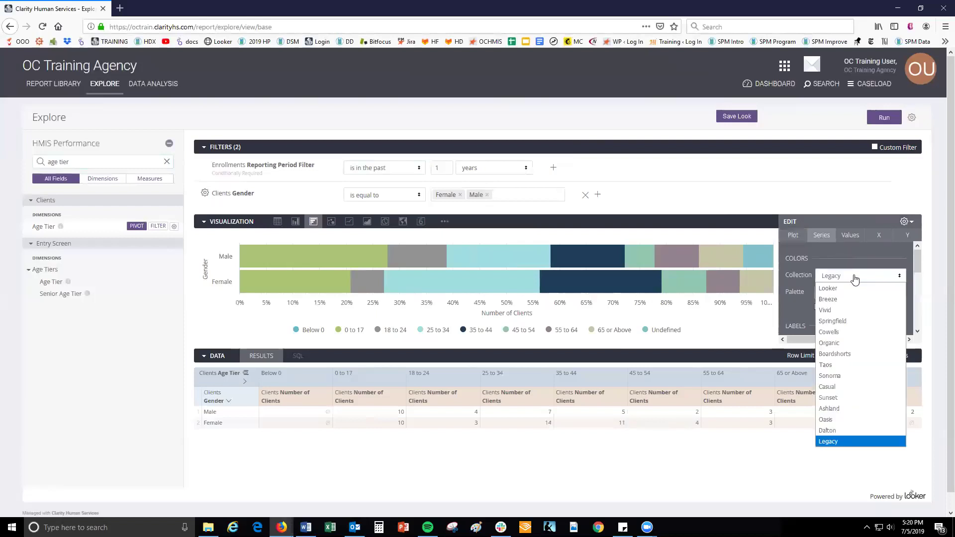
pyautogui.click(849, 323)
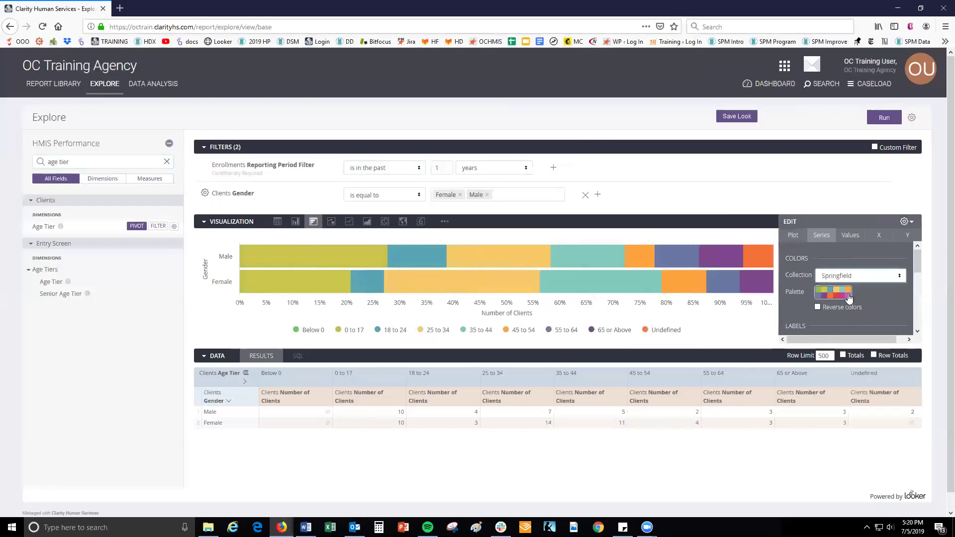
pyautogui.scroll(-2, 848, 325)
pyautogui.click(795, 258)
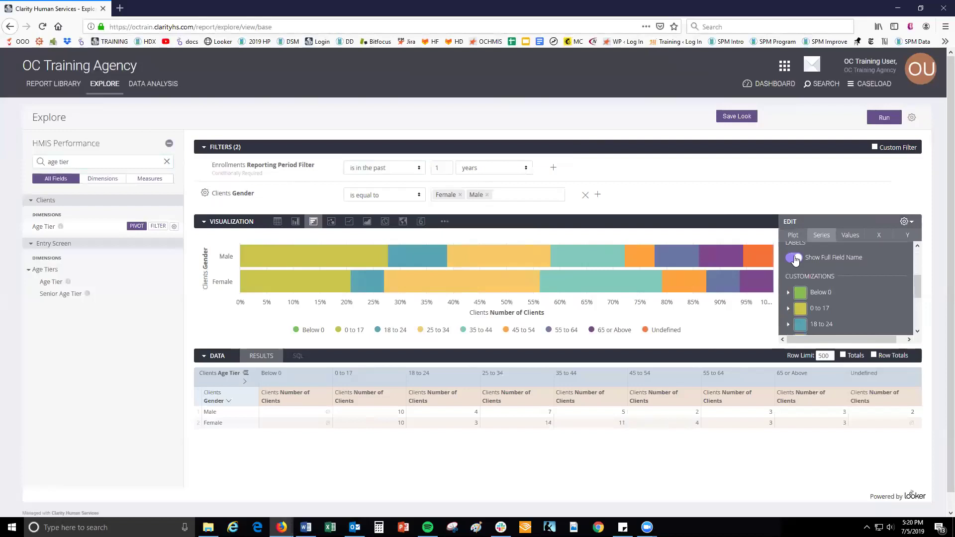
pyautogui.click(794, 259)
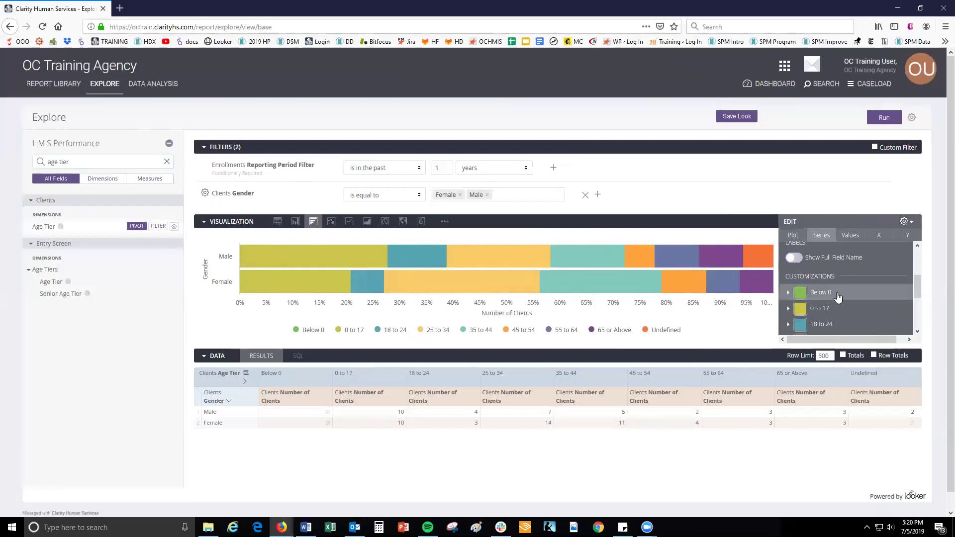
pyautogui.scroll(-1, 838, 297)
pyautogui.scroll(-3, 838, 297)
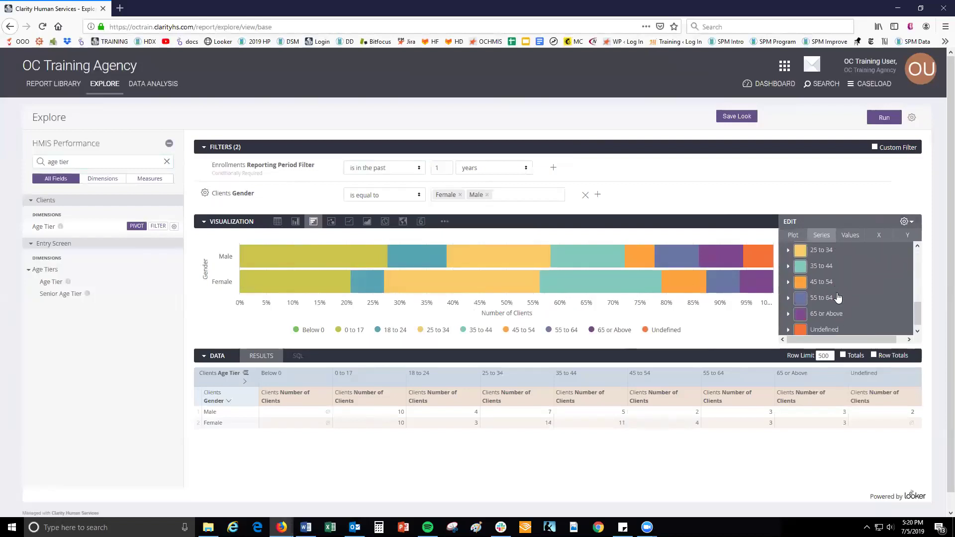
# Step: Give the Undefined series the custom colour black (#000000)
pyautogui.click(803, 323)
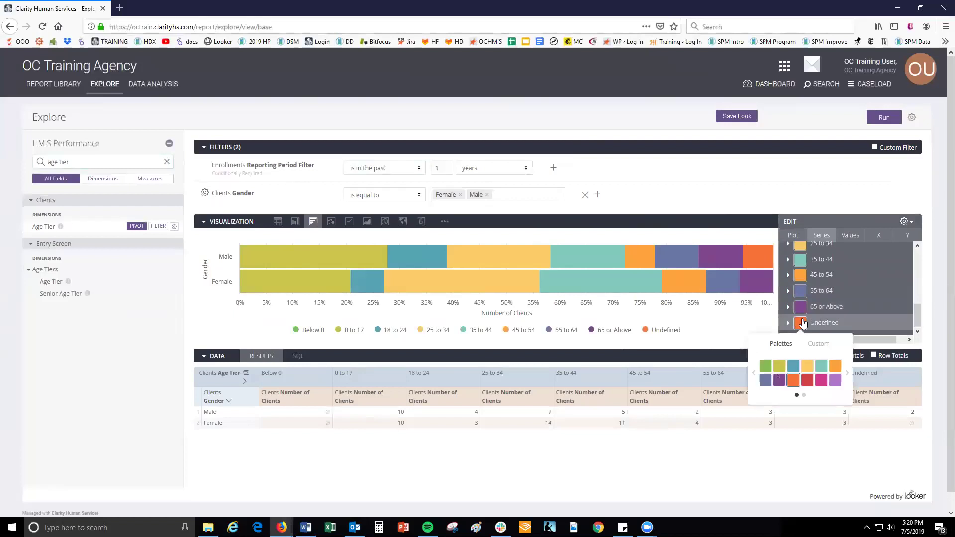
pyautogui.click(826, 344)
pyautogui.click(802, 431)
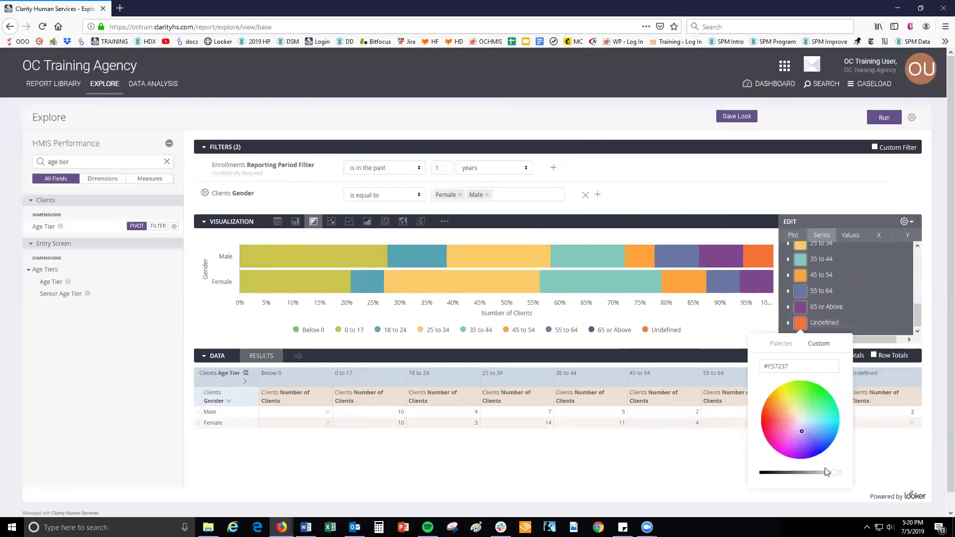
pyautogui.moveTo(837, 473); pyautogui.dragTo(766, 477)
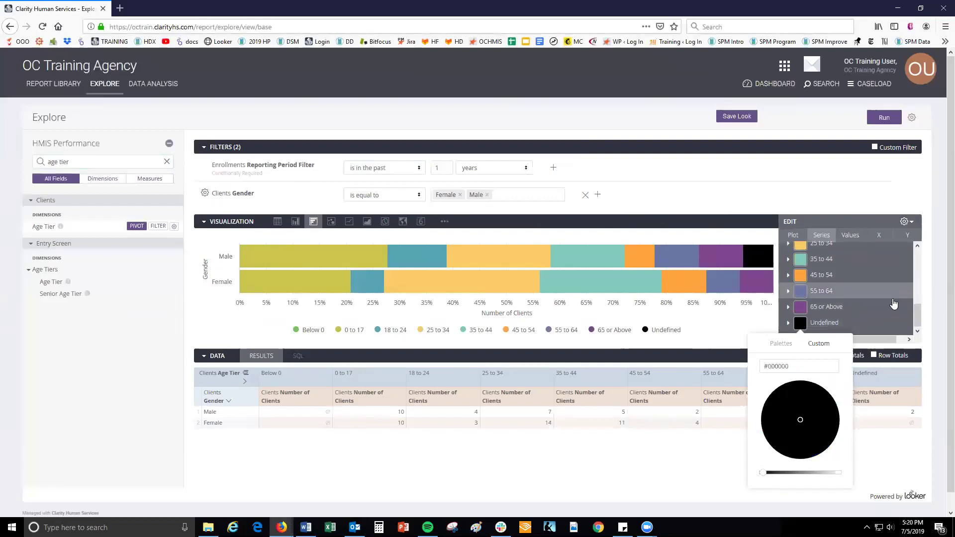
pyautogui.click(915, 326)
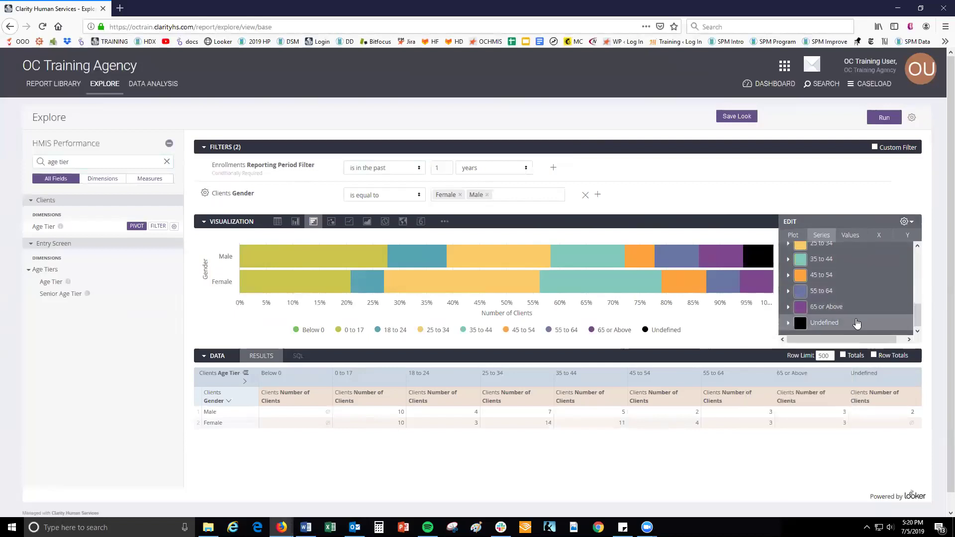
pyautogui.scroll(-1, 841, 323)
# Step: Type Error into the Undefined series' Label field
pyautogui.click(838, 305)
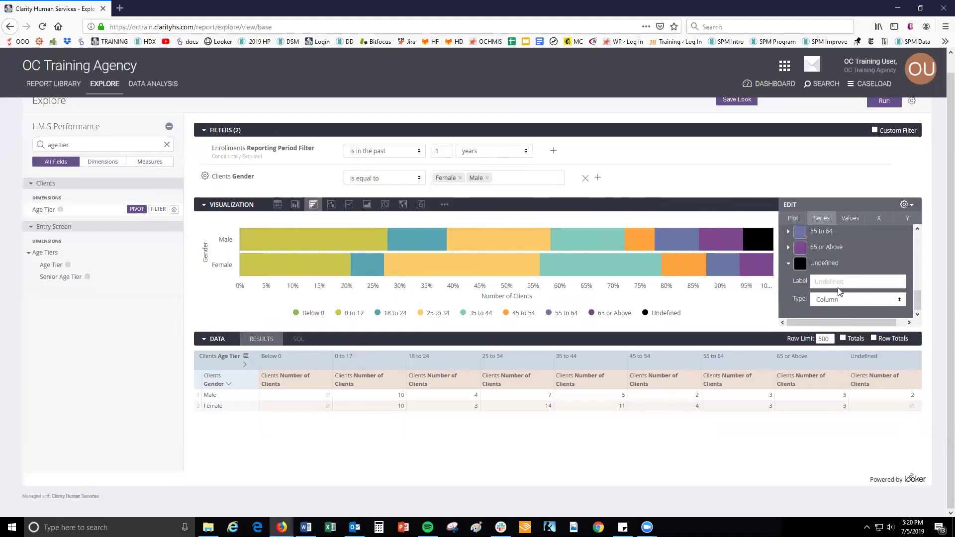
pyautogui.click(839, 284)
pyautogui.write('Error')
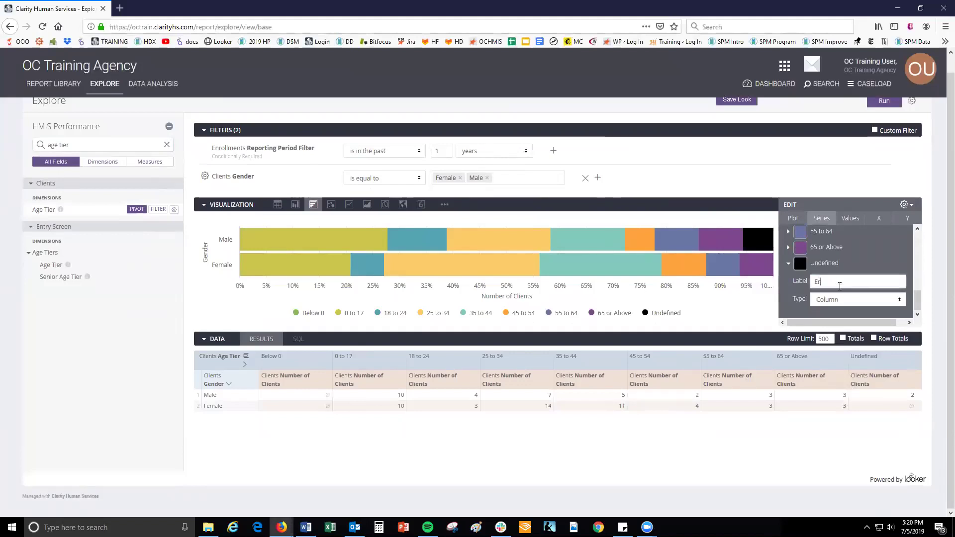